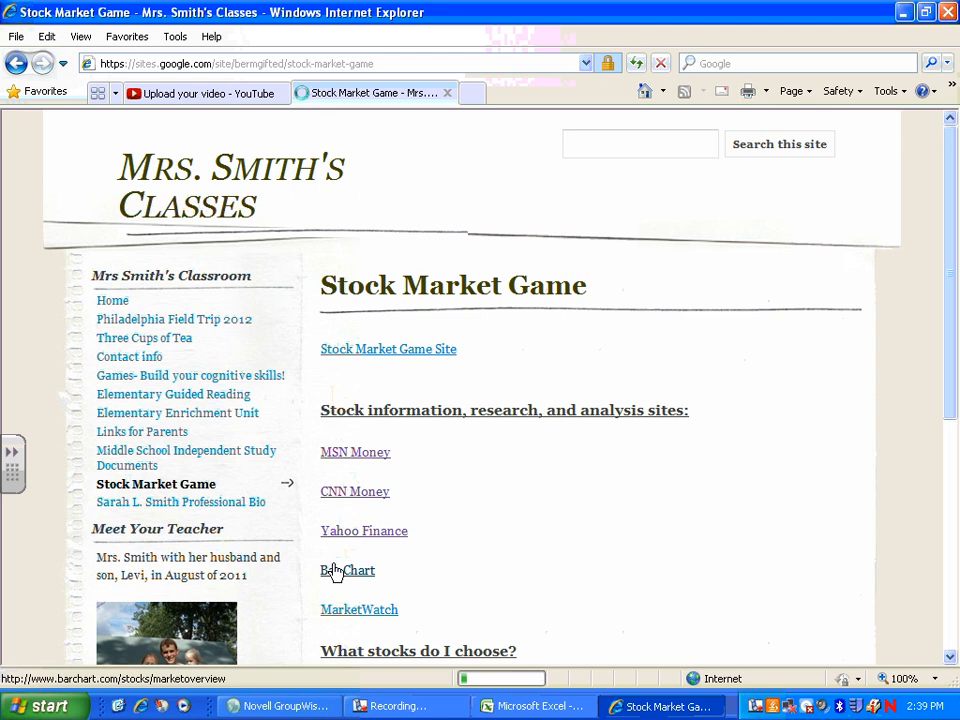
Step: Launch Microsoft Office Excel 2007 to get a new blank workbook
{"action": "left_click", "coordinate": [40, 707]}
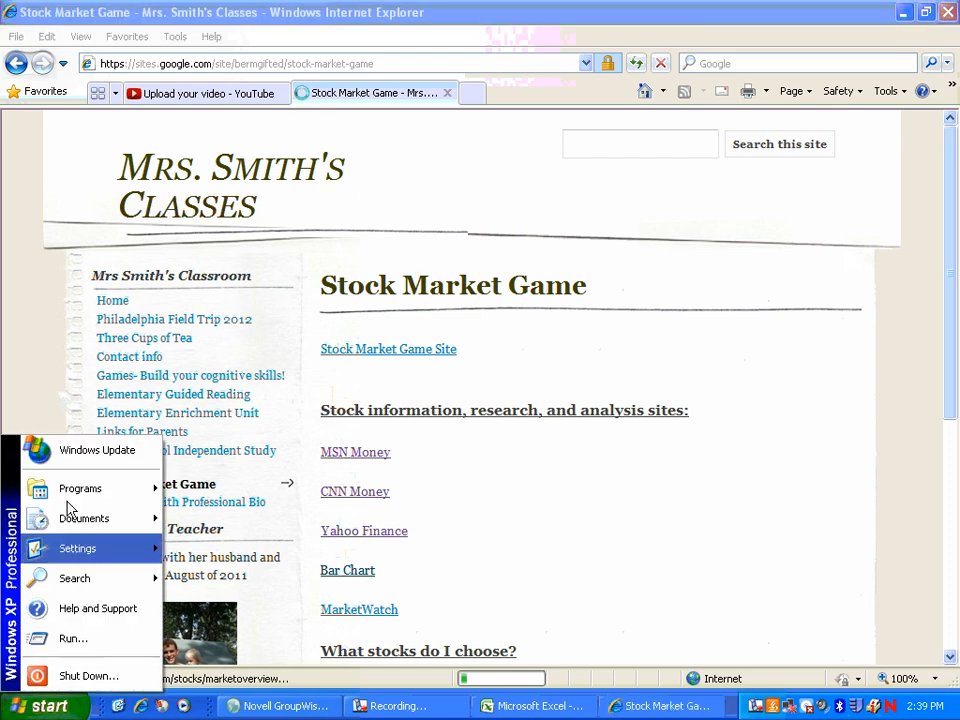
{"action": "mouse_move", "coordinate": [71, 489]}
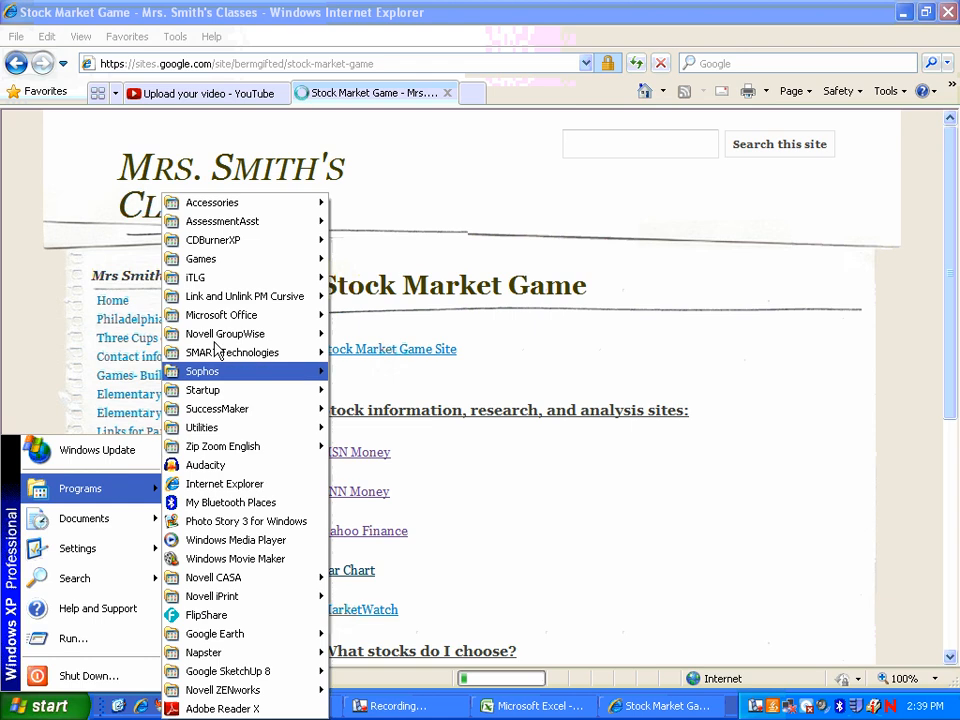
{"action": "mouse_move", "coordinate": [212, 314]}
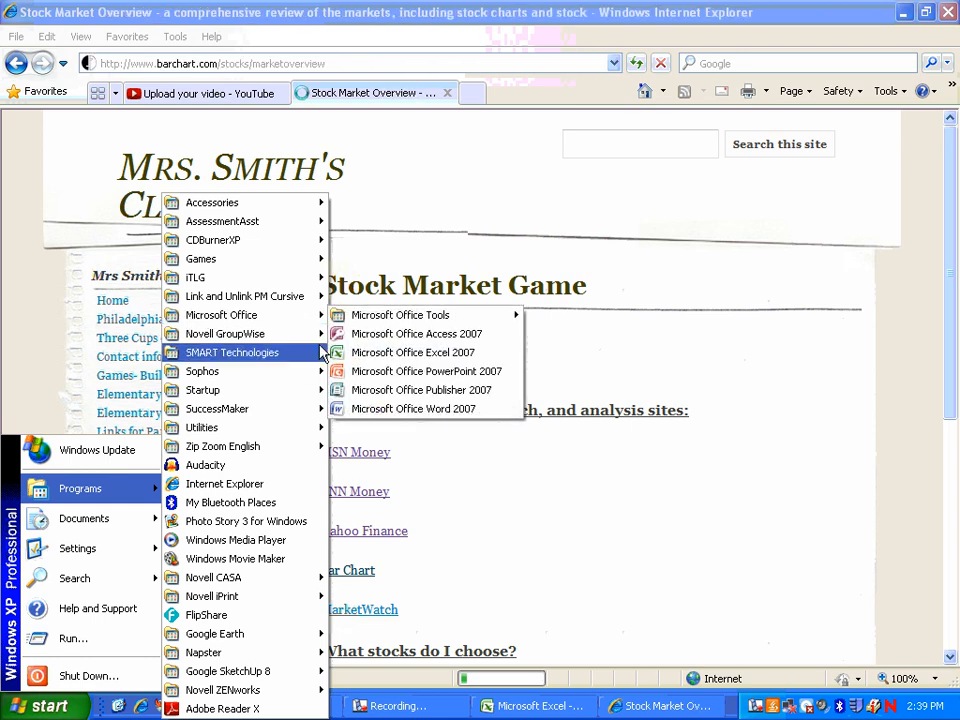
{"action": "left_click", "coordinate": [403, 359]}
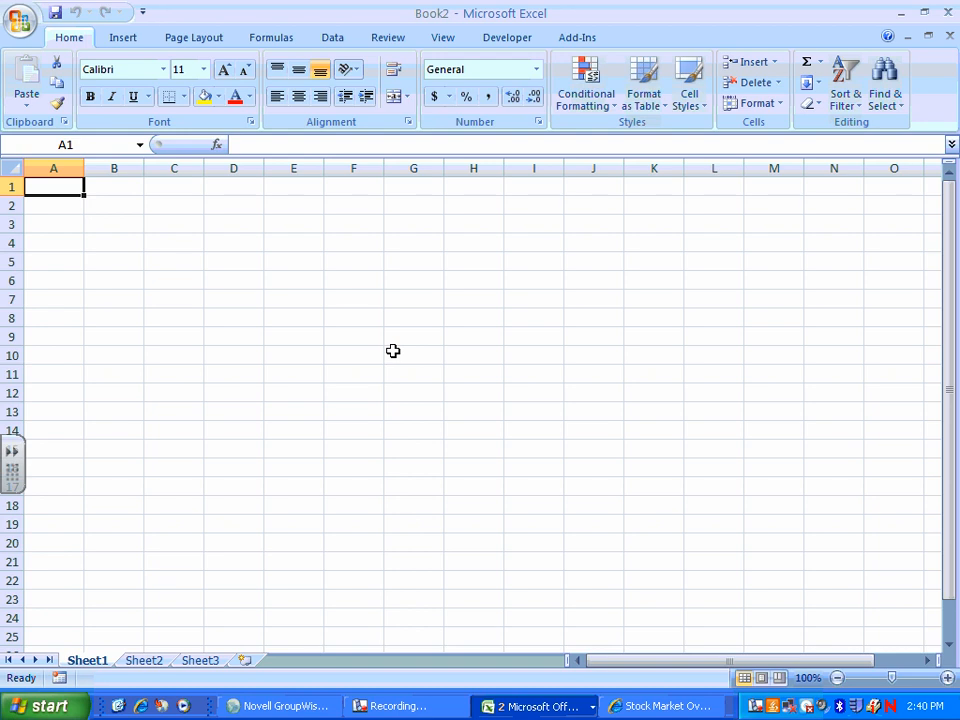
Step: Enter the label "Company Name" in cell A1 of the first sheet
{"action": "type", "text": "COmpa"}
{"action": "key", "text": "BackSpace"}
{"action": "key", "text": "BackSpace"}
{"action": "key", "text": "BackSpace"}
{"action": "key", "text": "BackSpace"}
{"action": "type", "text": "om"}
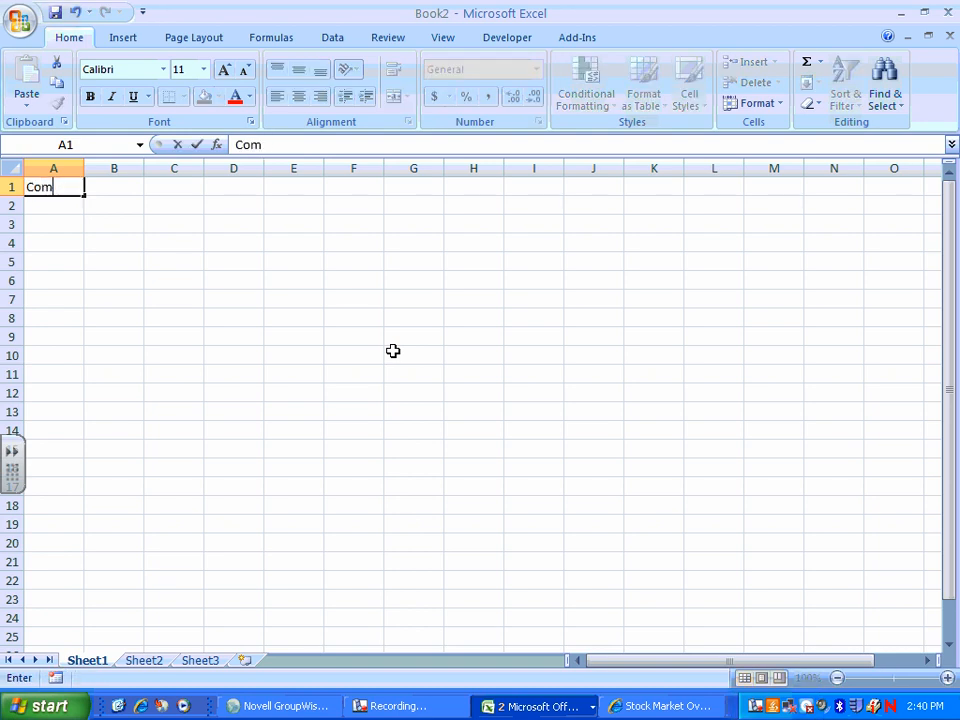
{"action": "type", "text": "pany Name"}
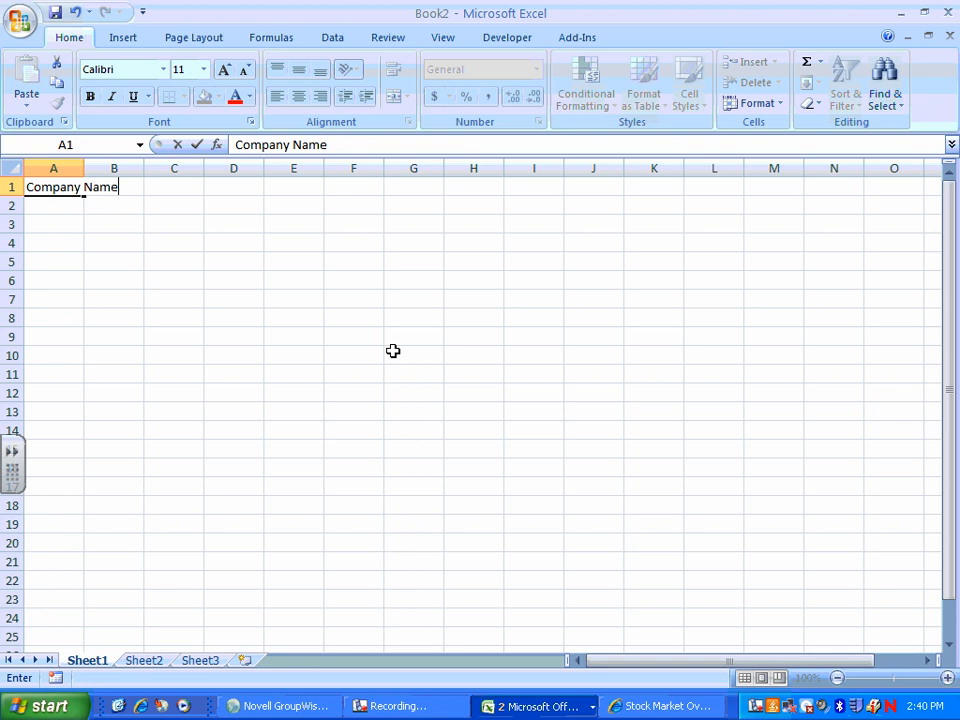
{"action": "key", "text": "Return"}
Step: Enter the label "Ticker Symbol" in cell A2, below the company name label
{"action": "type", "text": "Ticker"}
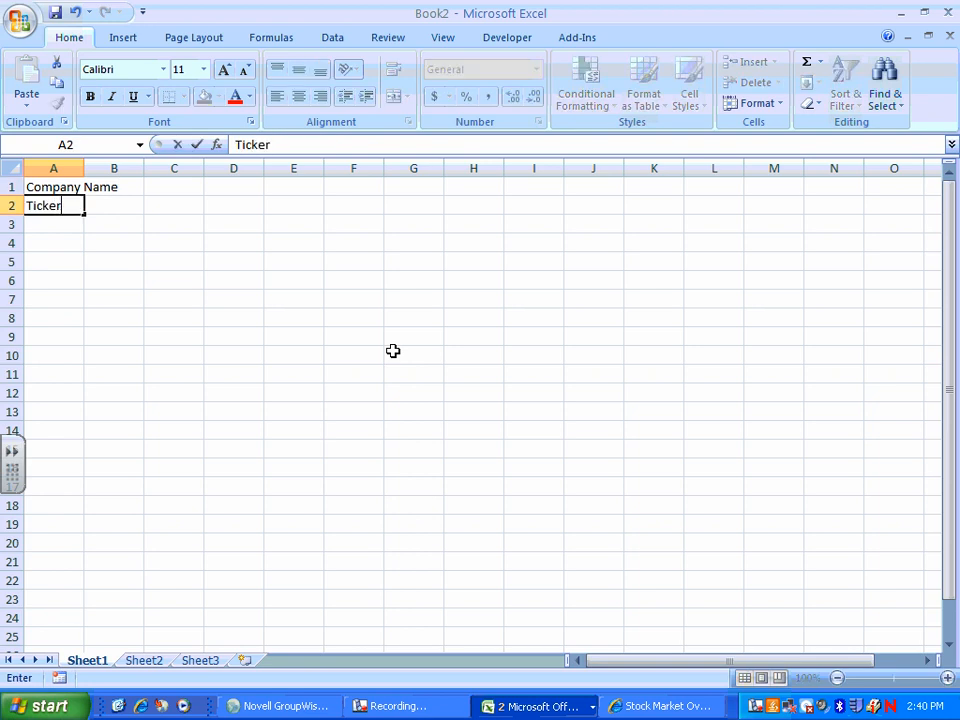
{"action": "type", "text": " Symblo"}
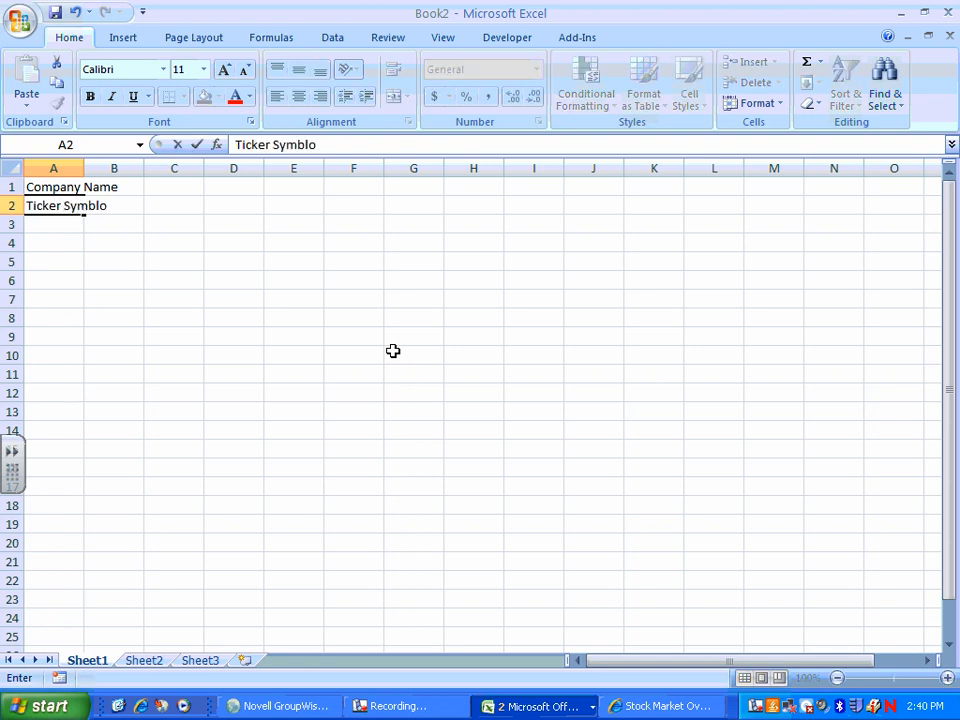
{"action": "key", "text": "BackSpace"}
{"action": "key", "text": "BackSpace"}
{"action": "type", "text": "ol"}
{"action": "key", "text": "Return"}
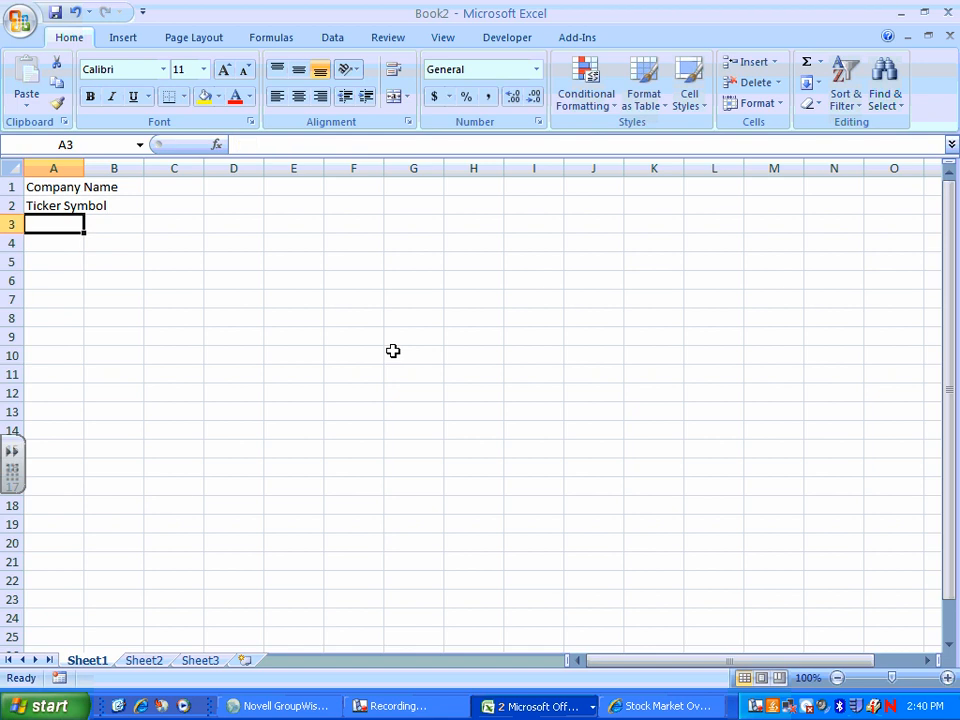
Step: Leave row 3 empty and enter the column headings "Date" in A4 and "Price/Share" in B4
{"action": "key", "text": "Down"}
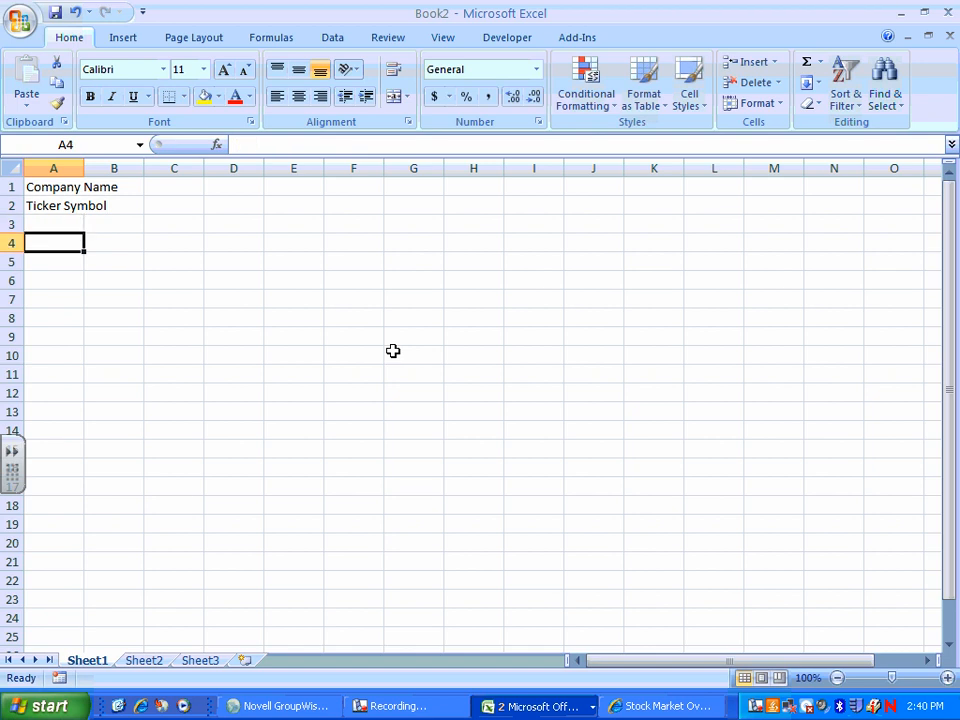
{"action": "type", "text": "Date"}
{"action": "key", "text": "Tab"}
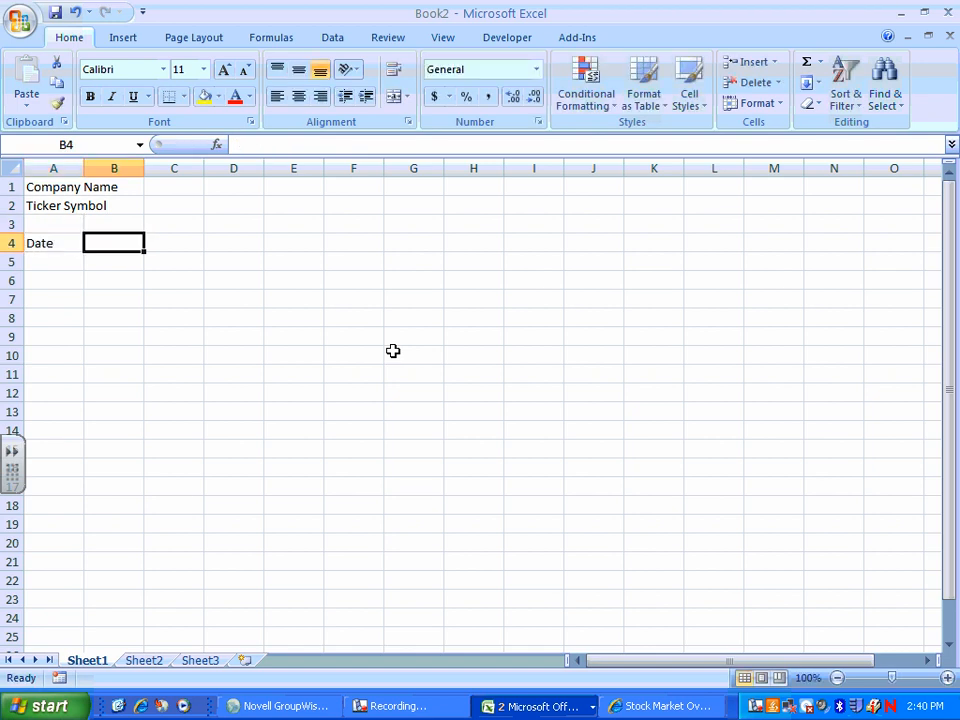
{"action": "type", "text": "Pr"}
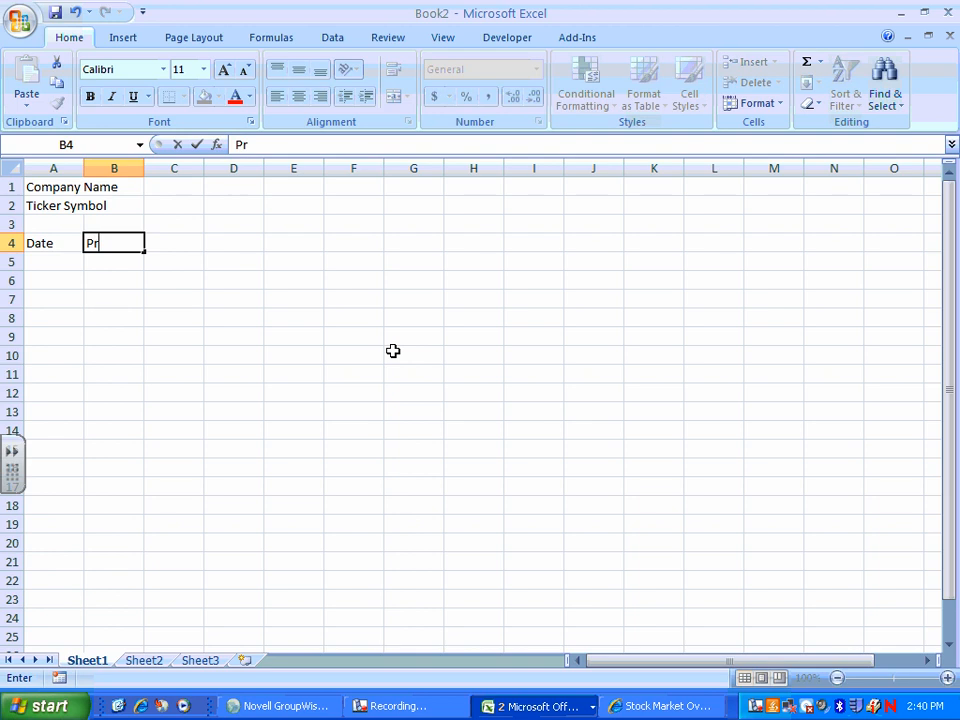
{"action": "type", "text": "ice/Share"}
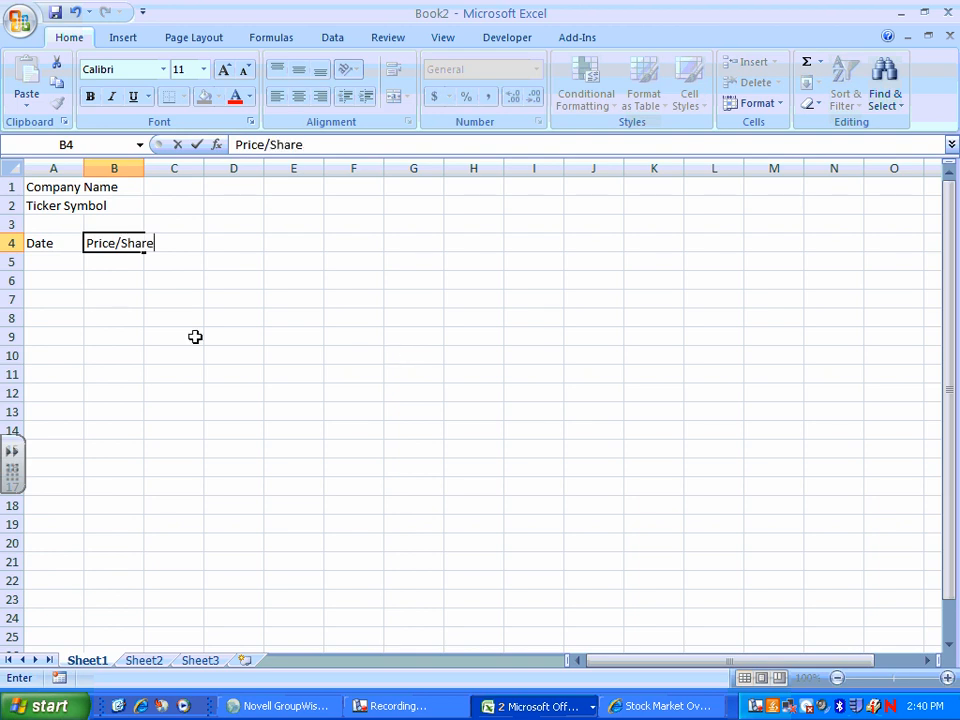
Step: Auto-fit column B to the width of its Price/Share heading
{"action": "double_click", "coordinate": [145, 170]}
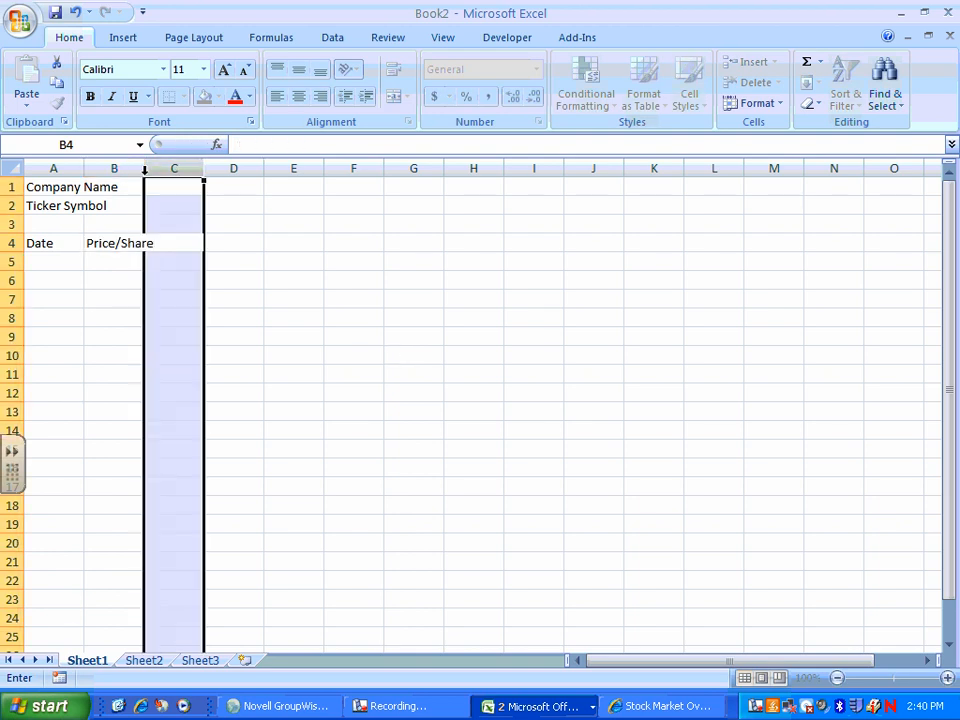
{"action": "left_click", "coordinate": [115, 280]}
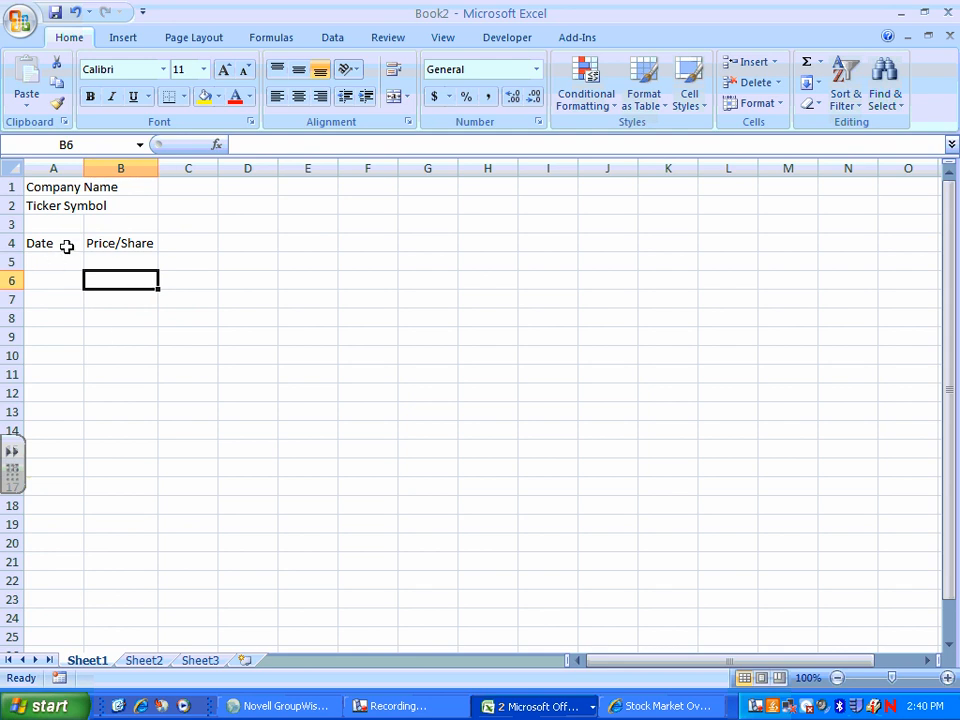
{"action": "left_click", "coordinate": [127, 243]}
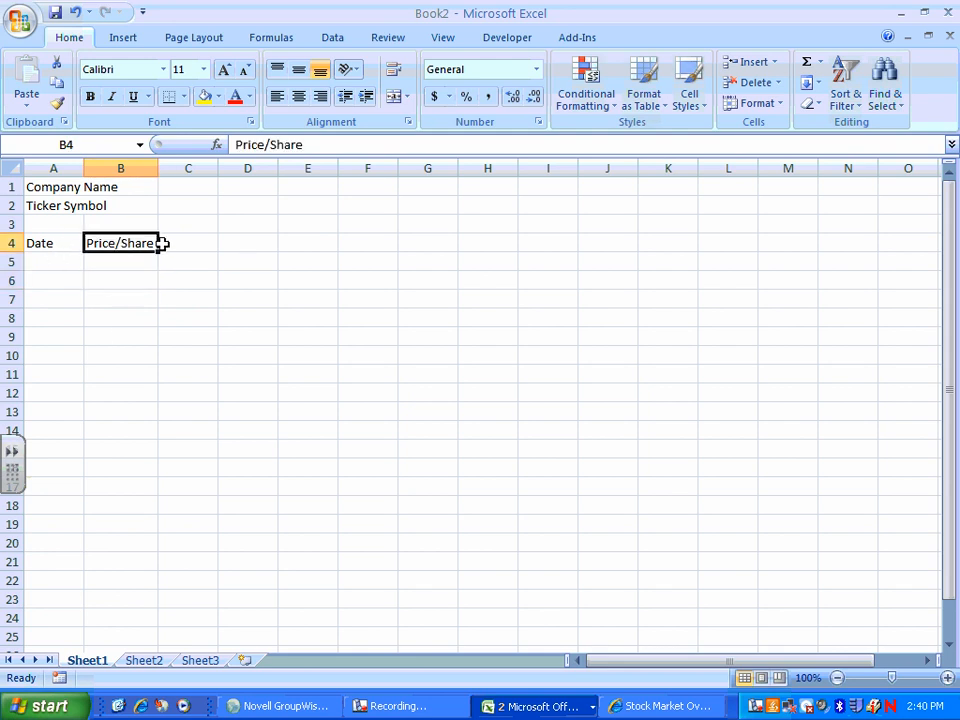
Step: Fill in "Apple Inc." as the company name in C1 and "aapl" as the ticker symbol in C2
{"action": "left_click", "coordinate": [184, 188]}
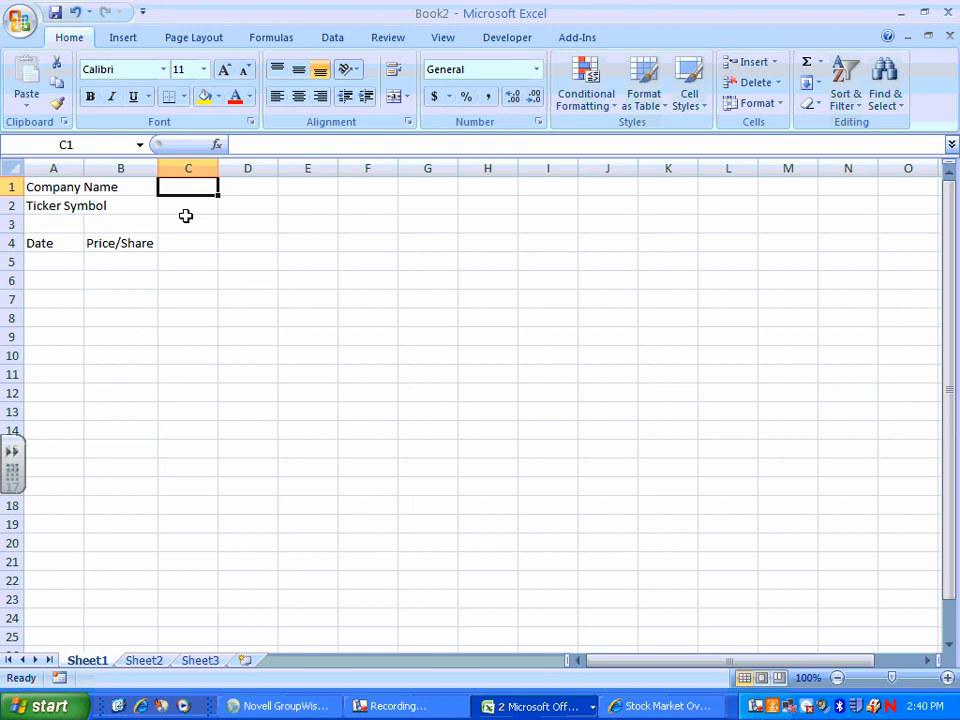
{"action": "type", "text": "Apple"}
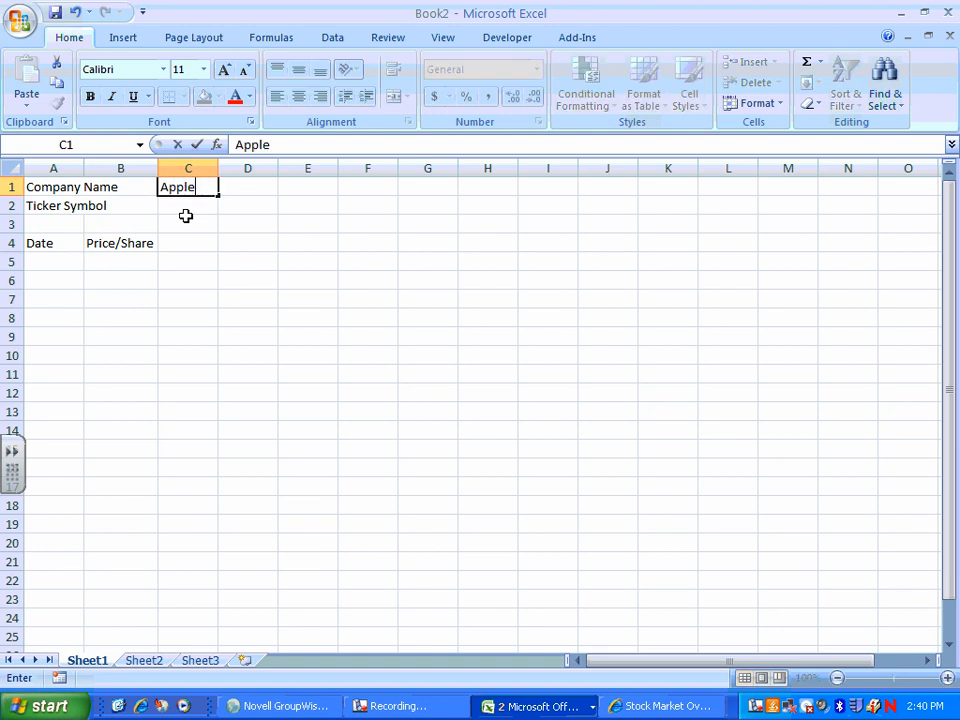
{"action": "type", "text": " Inc."}
{"action": "key", "text": "Return"}
{"action": "type", "text": "a"}
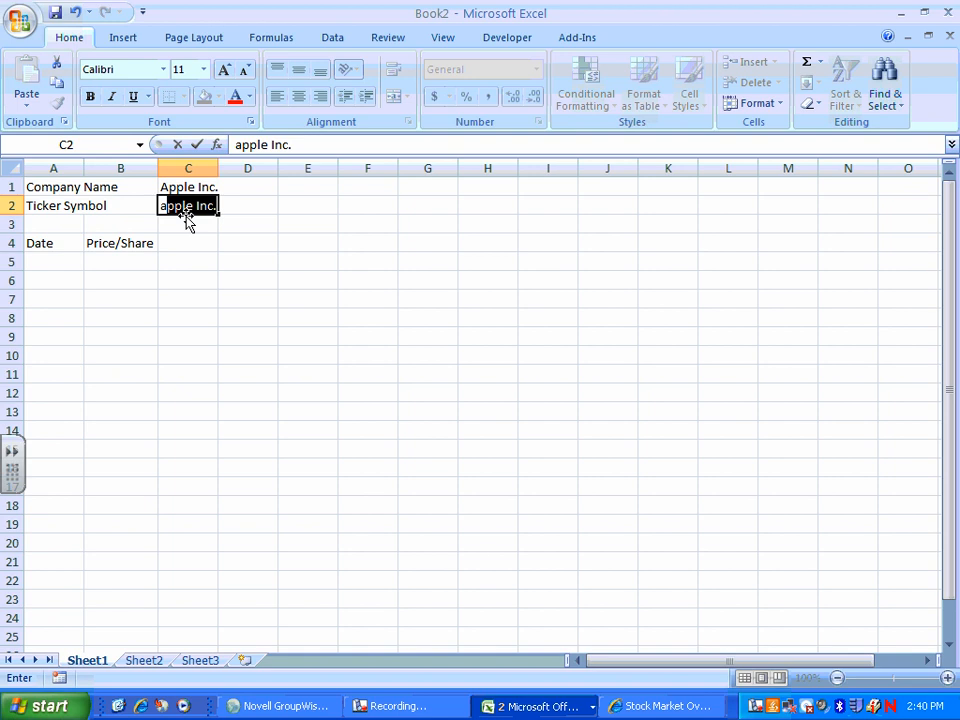
{"action": "type", "text": "apl"}
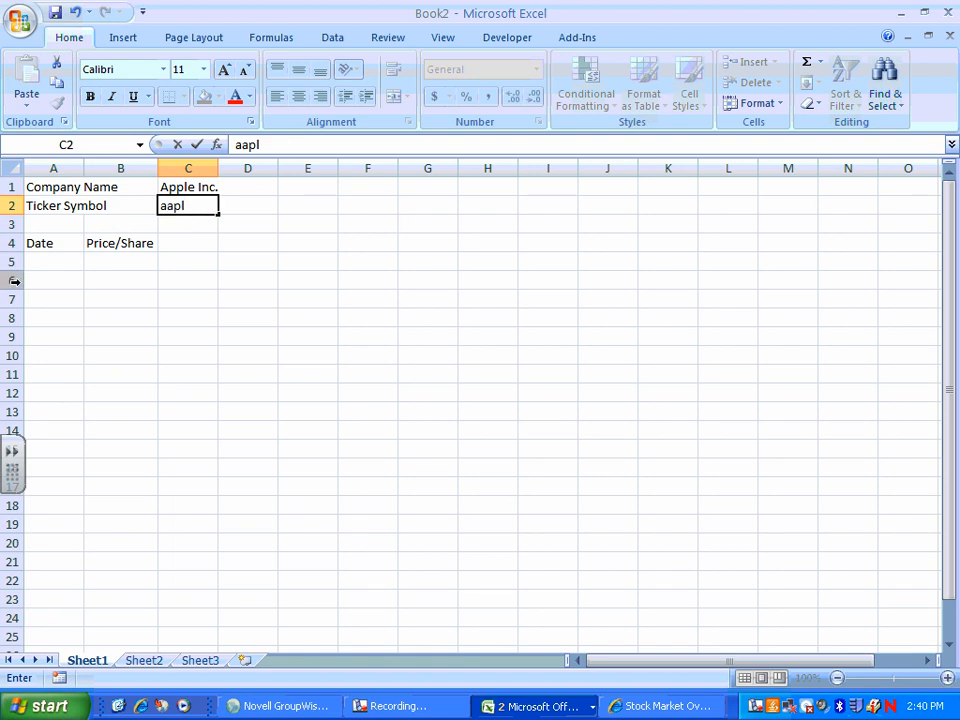
{"action": "left_click", "coordinate": [43, 258]}
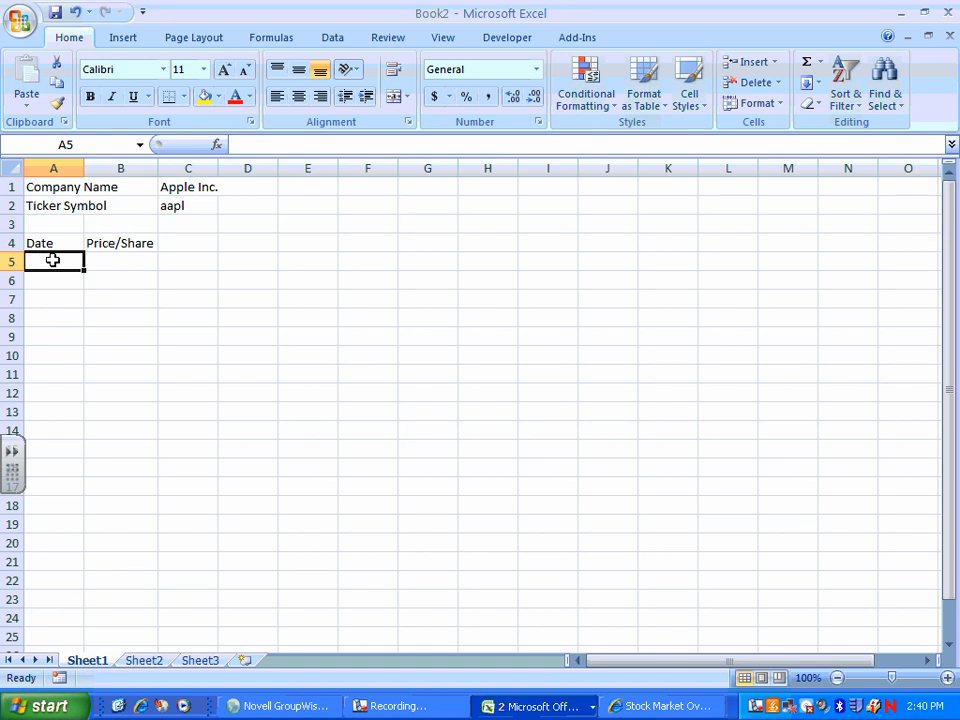
Step: Rename Sheet1 to the ticker symbol "aapl"
{"action": "right_click", "coordinate": [80, 664]}
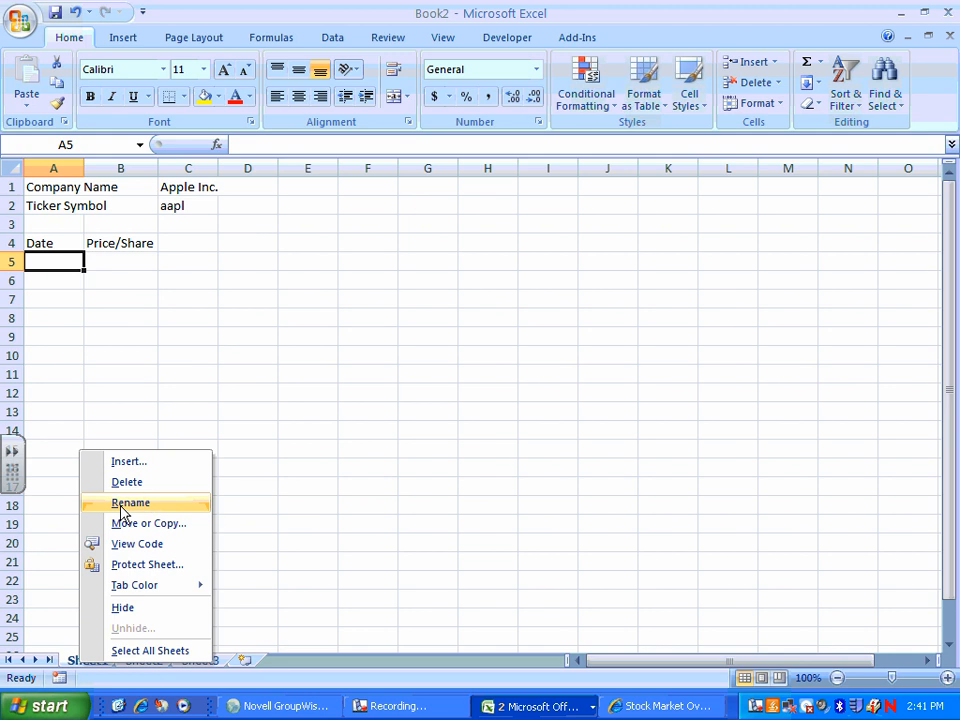
{"action": "left_click", "coordinate": [88, 662]}
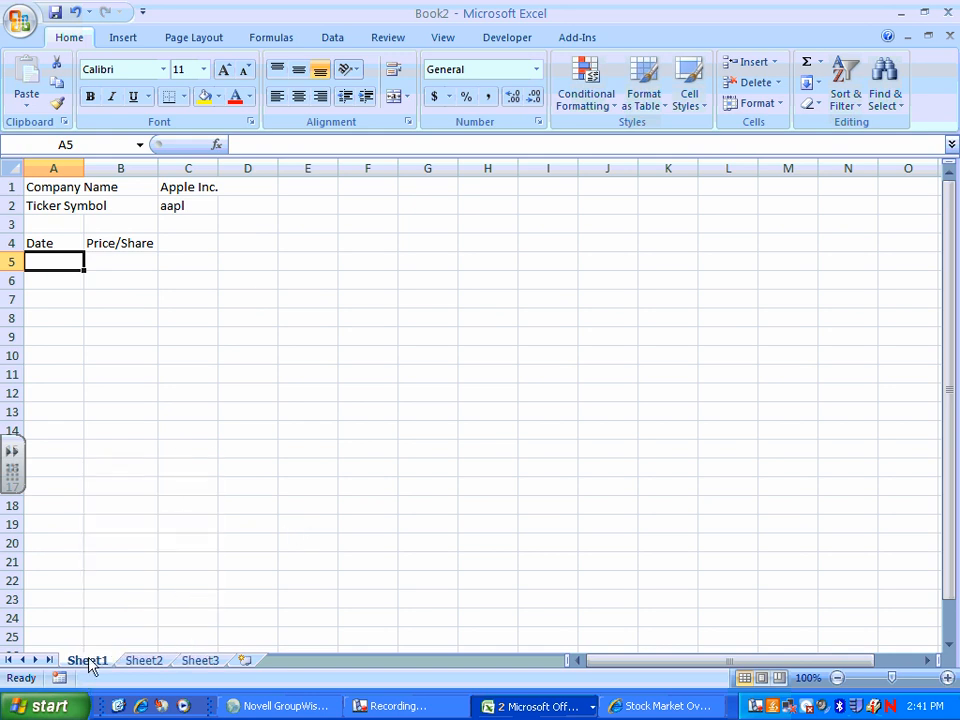
{"action": "right_click", "coordinate": [90, 664]}
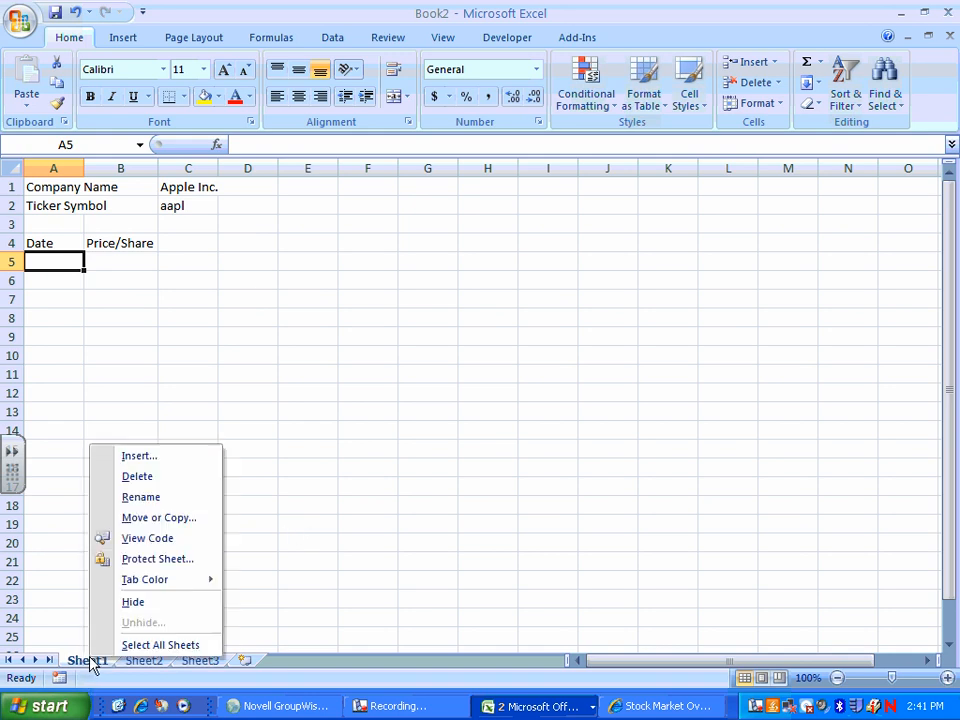
{"action": "left_click", "coordinate": [143, 495]}
{"action": "type", "text": "aapl"}
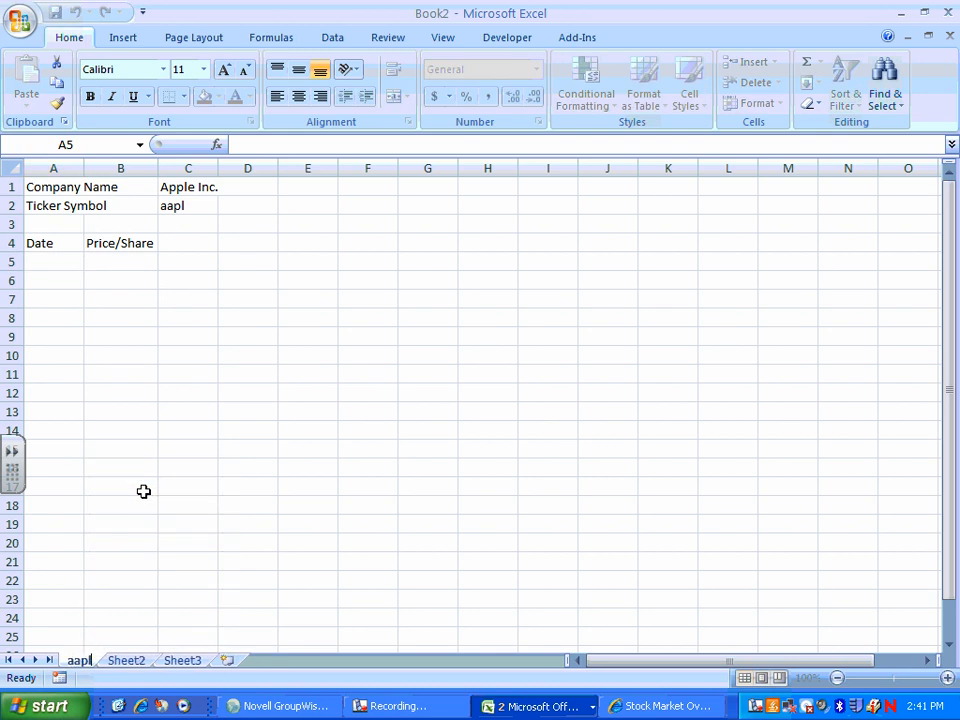
{"action": "key", "text": "Return"}
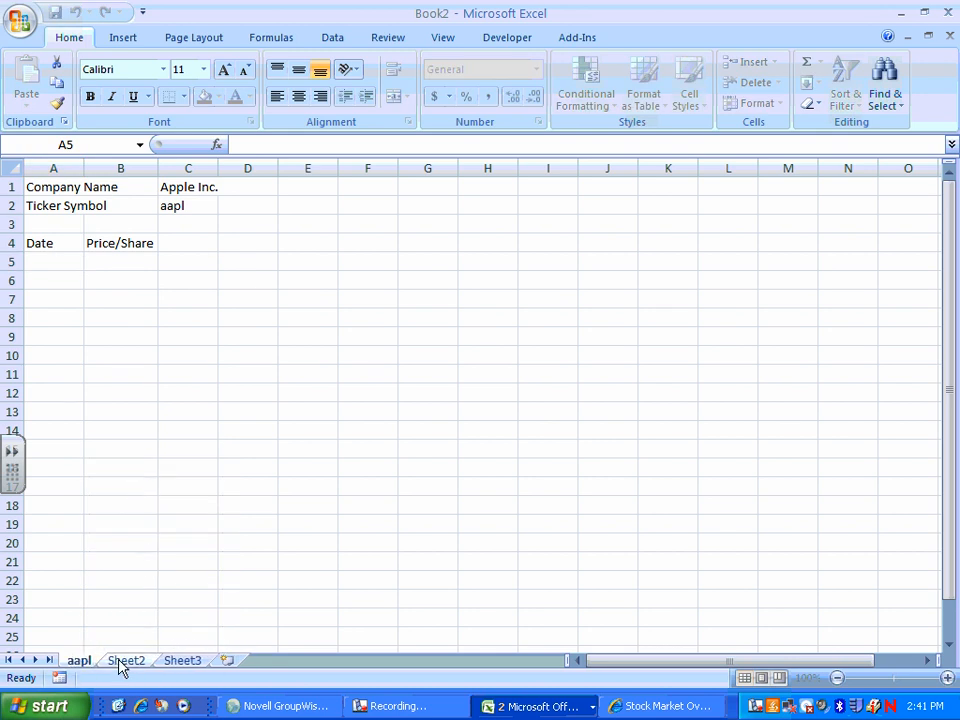
Step: Rename Sheet2 to the ticker symbol "cat"
{"action": "left_click", "coordinate": [120, 663]}
{"action": "right_click", "coordinate": [133, 664]}
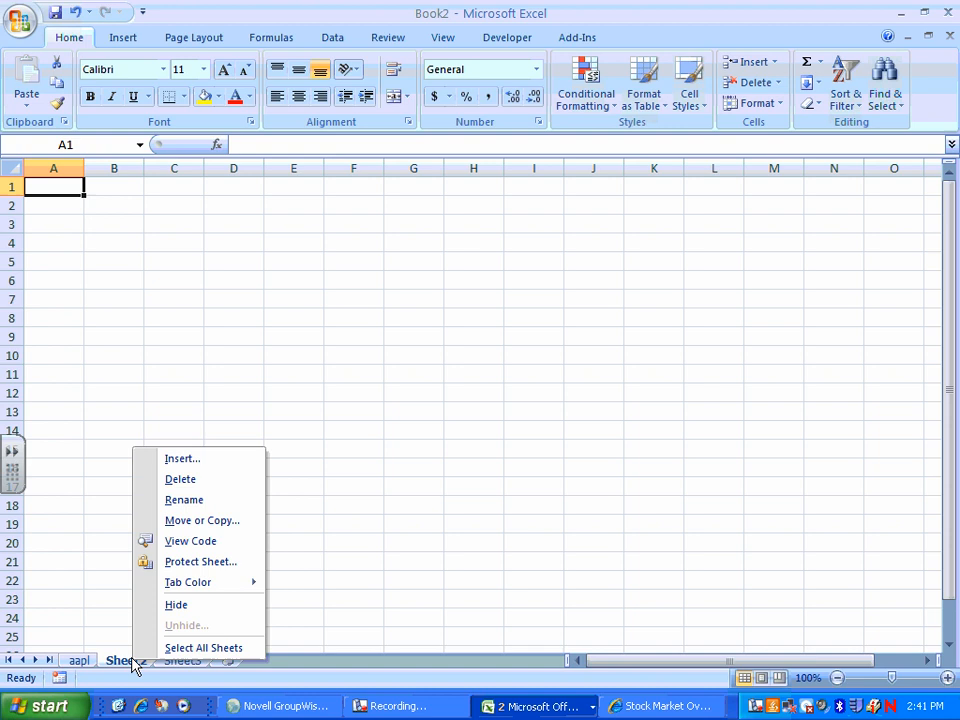
{"action": "left_click", "coordinate": [197, 502]}
{"action": "type", "text": "cat"}
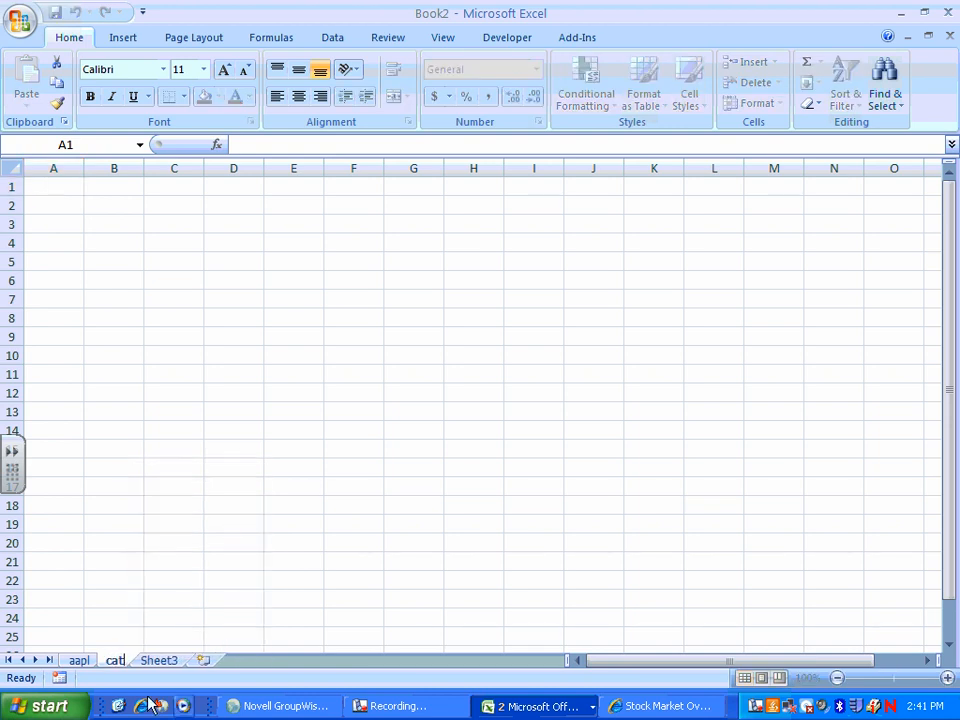
Step: Rename Sheet3 to the ticker symbol "low"
{"action": "right_click", "coordinate": [156, 663]}
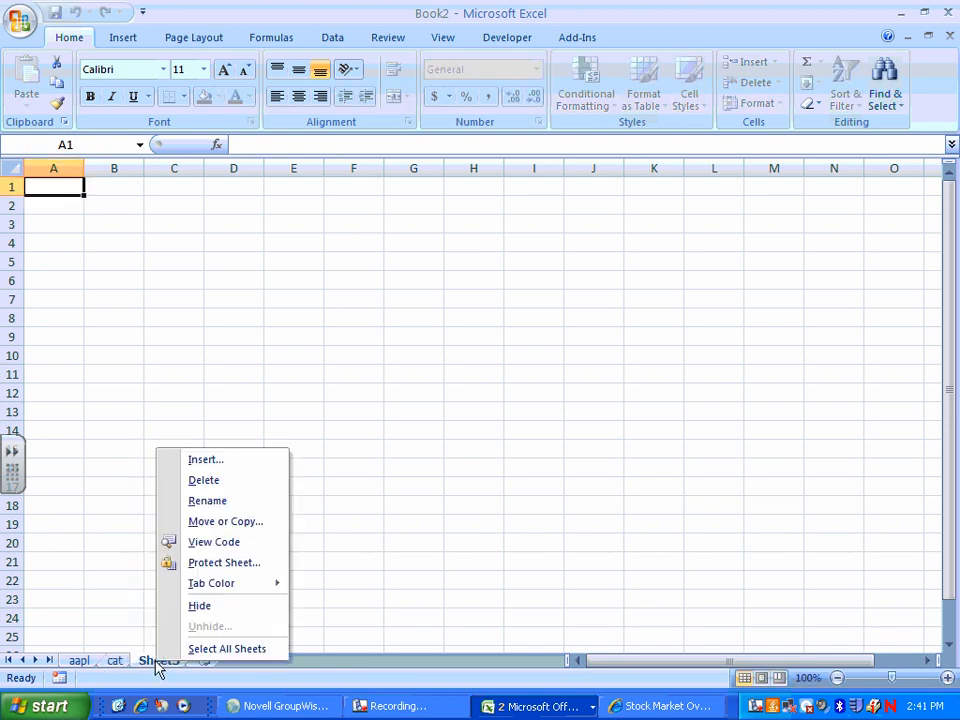
{"action": "left_click", "coordinate": [207, 501]}
{"action": "type", "text": "low"}
{"action": "key", "text": "Return"}
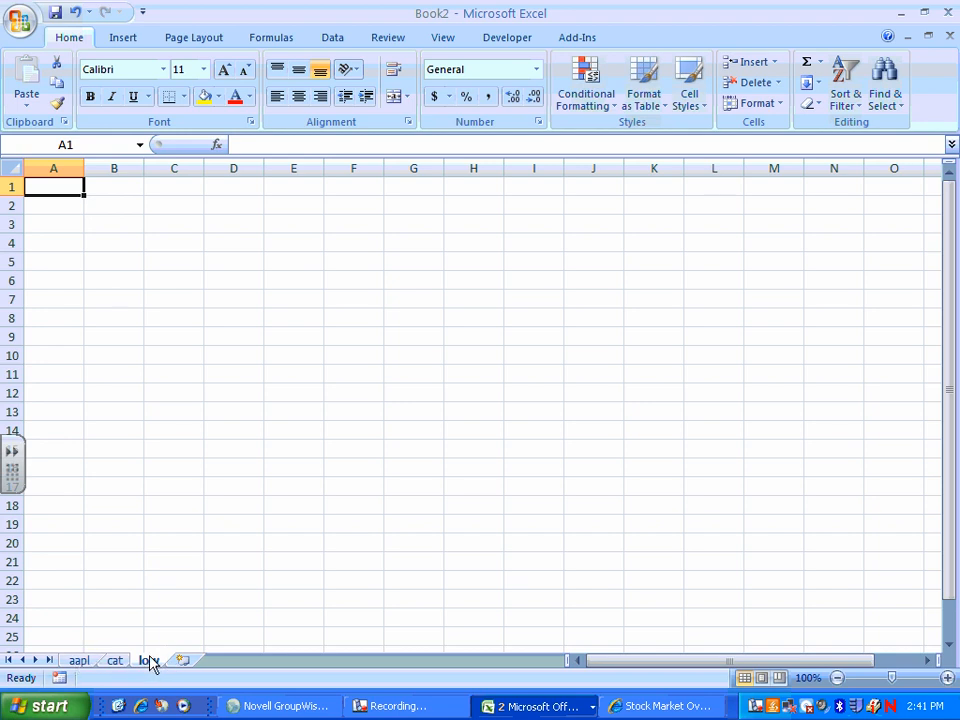
Step: Add three more blank worksheets after the "low" sheet
{"action": "left_click", "coordinate": [183, 661]}
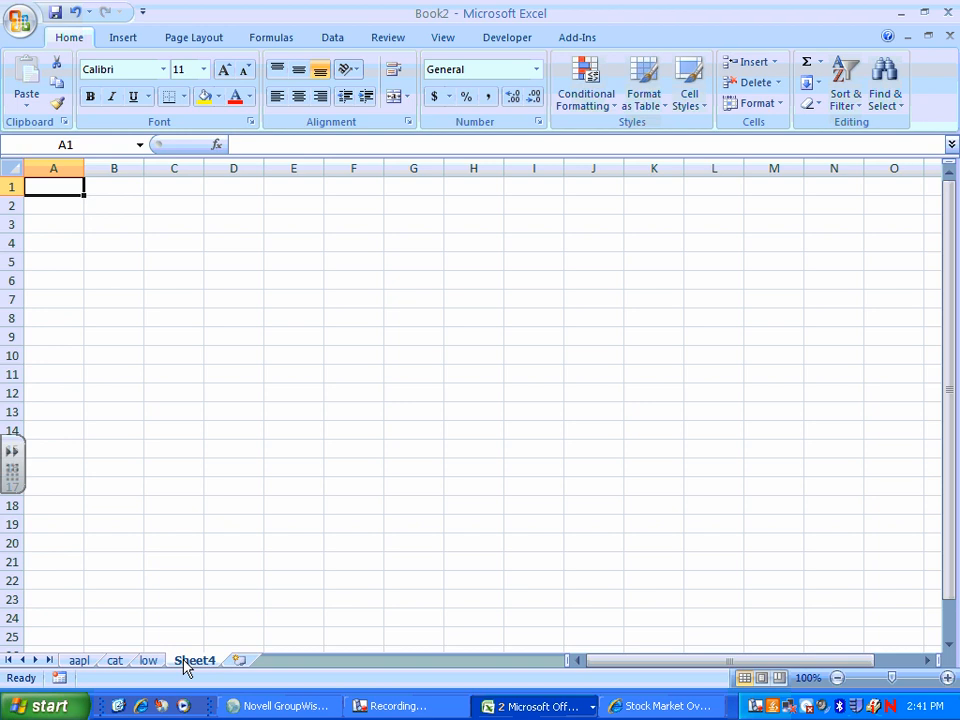
{"action": "left_click", "coordinate": [240, 661]}
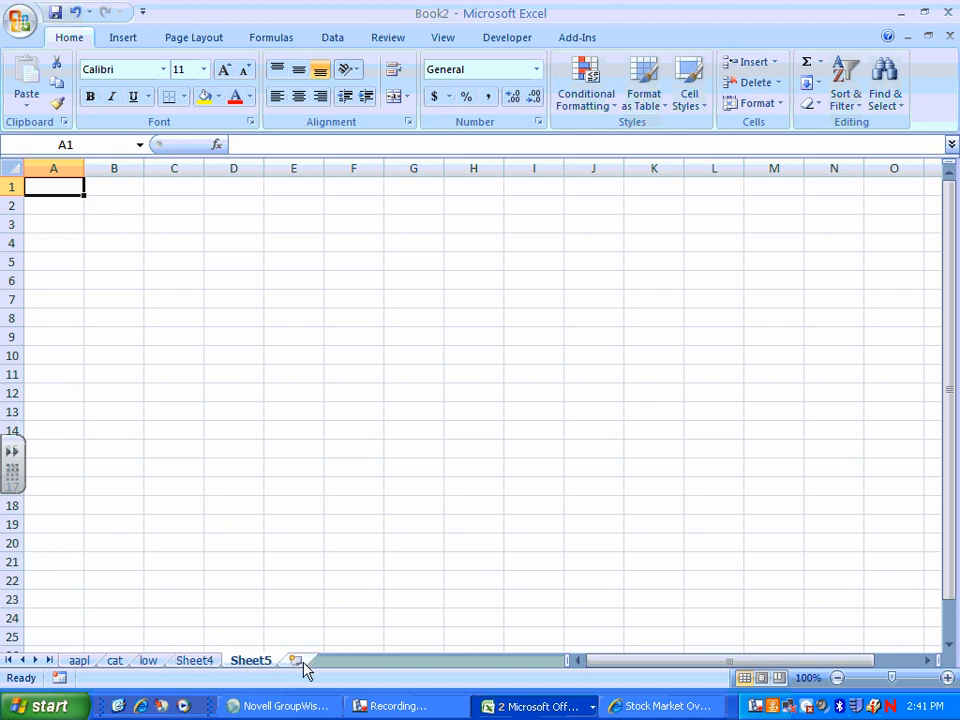
{"action": "left_click", "coordinate": [299, 661]}
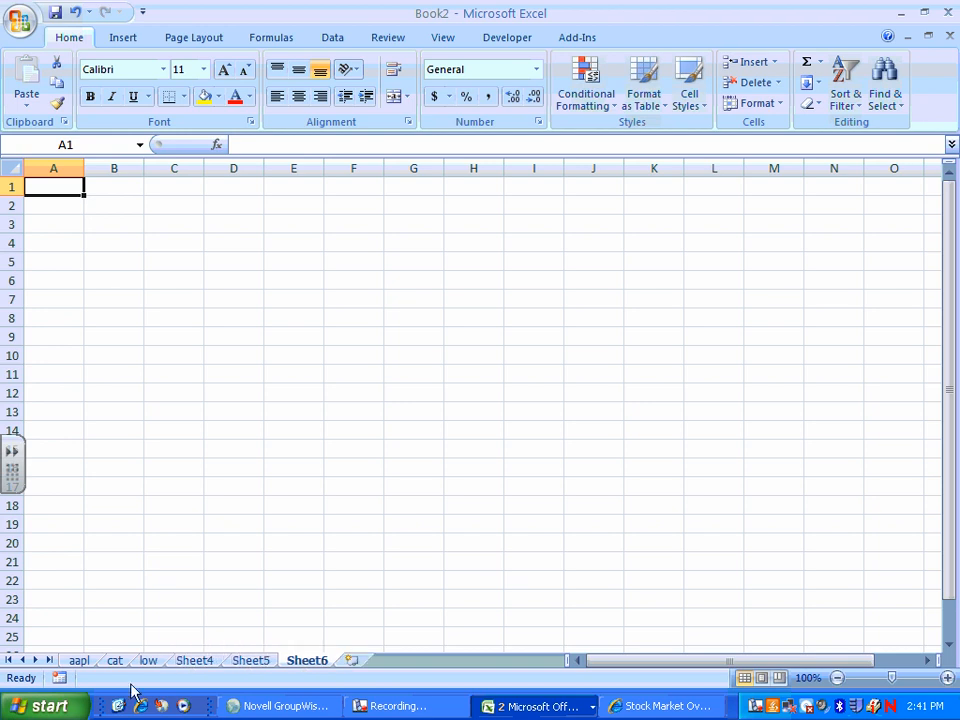
Step: Return to the aapl sheet and enter the date 1/24 in cell A5, under the Date heading
{"action": "left_click", "coordinate": [77, 661]}
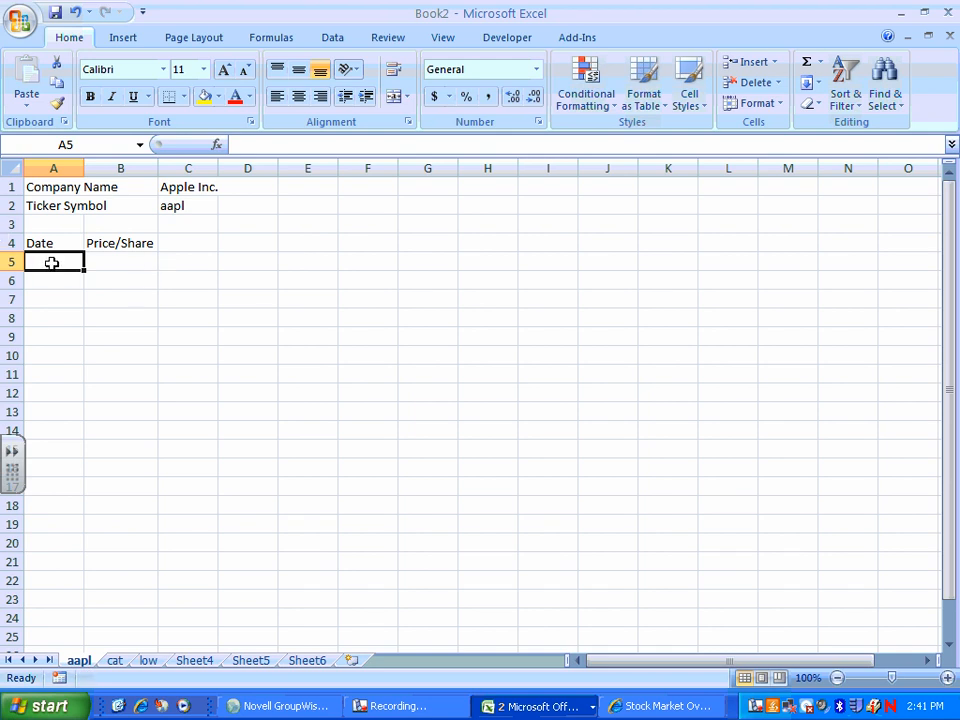
{"action": "type", "text": "1/24"}
{"action": "key", "text": "Return"}
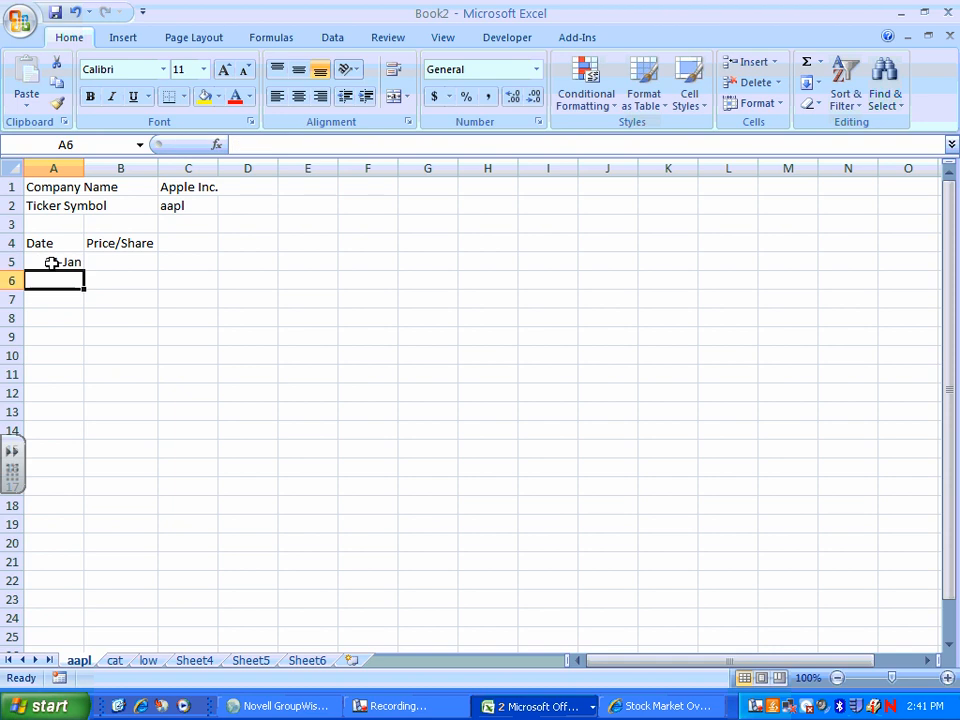
Step: Enter the dates 1/25, 1/26, 1/27 and 1/30 in cells A6 to A9 of the aapl sheet
{"action": "type", "text": "1/25"}
{"action": "key", "text": "Return"}
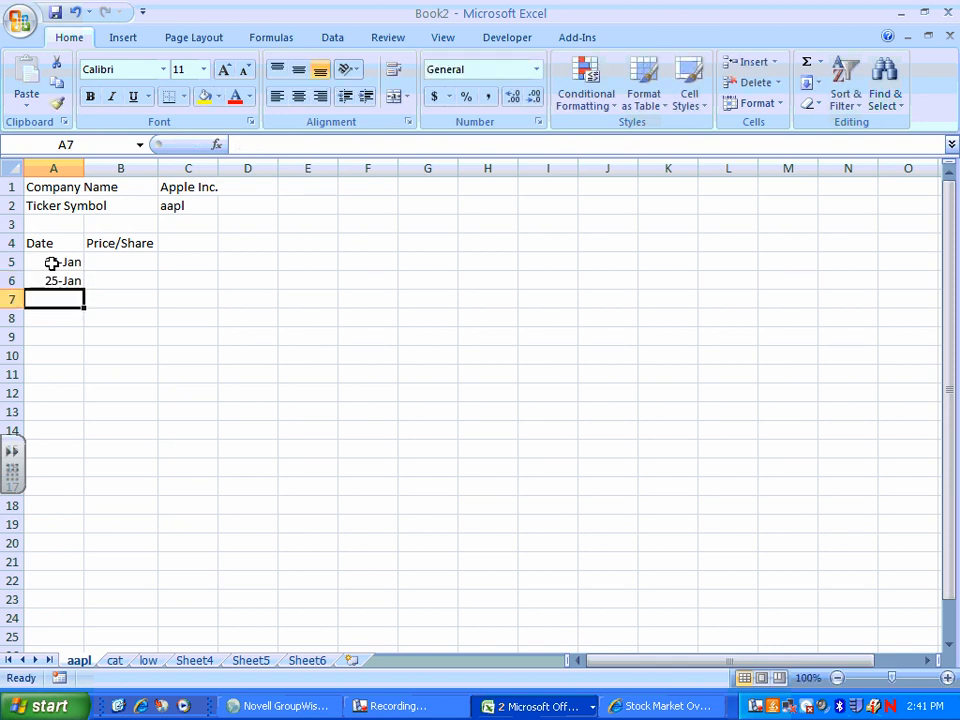
{"action": "type", "text": "1/26"}
{"action": "key", "text": "Return"}
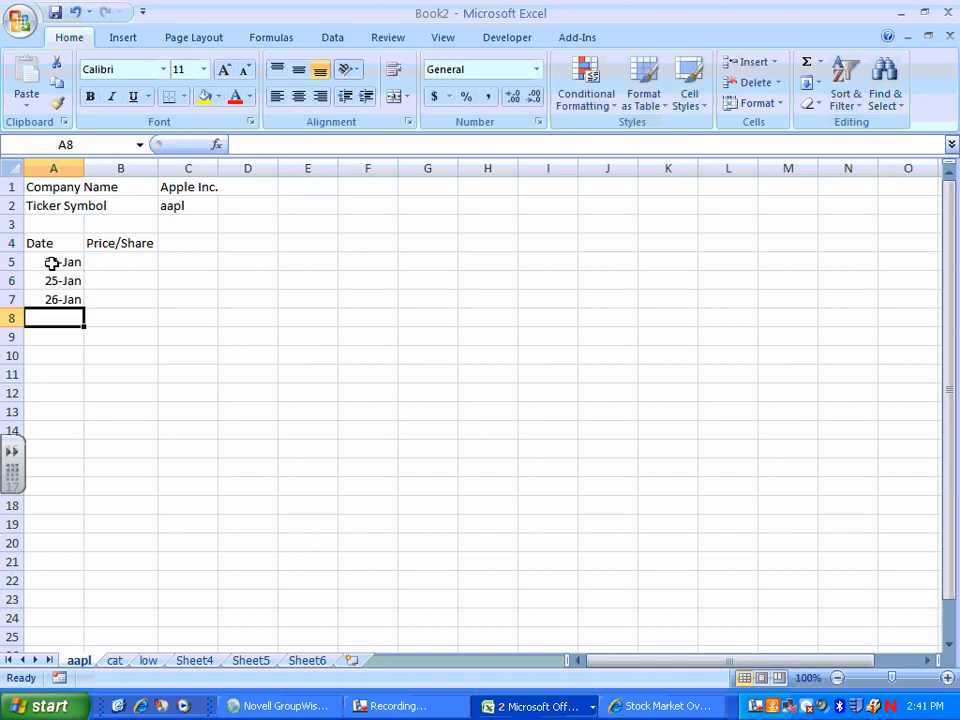
{"action": "type", "text": "1/27"}
{"action": "key", "text": "Return"}
{"action": "type", "text": "1/"}
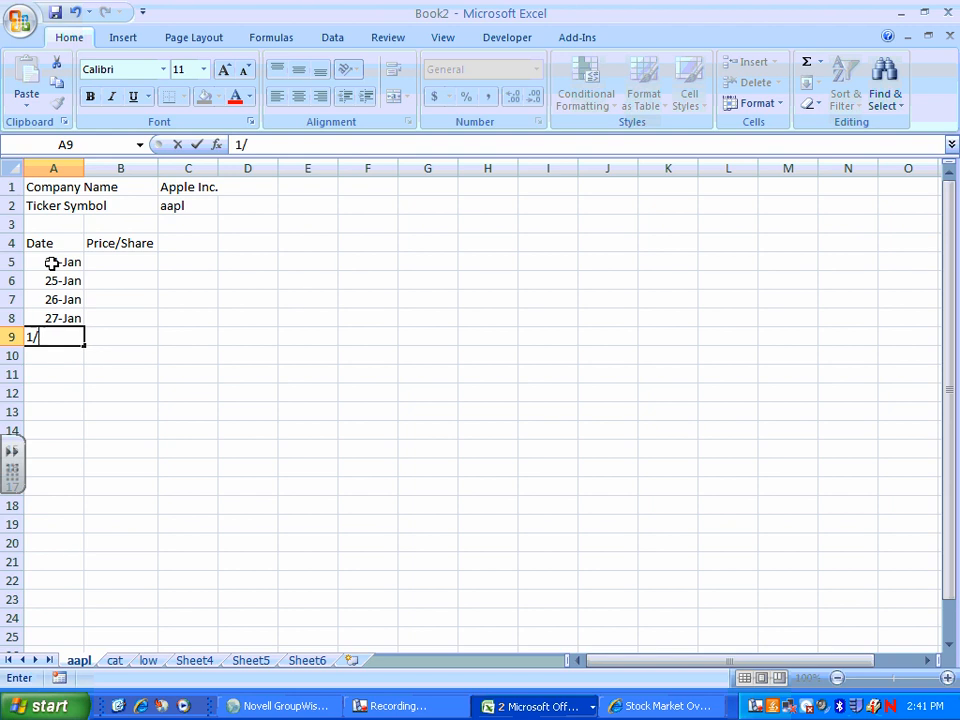
{"action": "type", "text": "30"}
{"action": "left_click", "coordinate": [61, 358]}
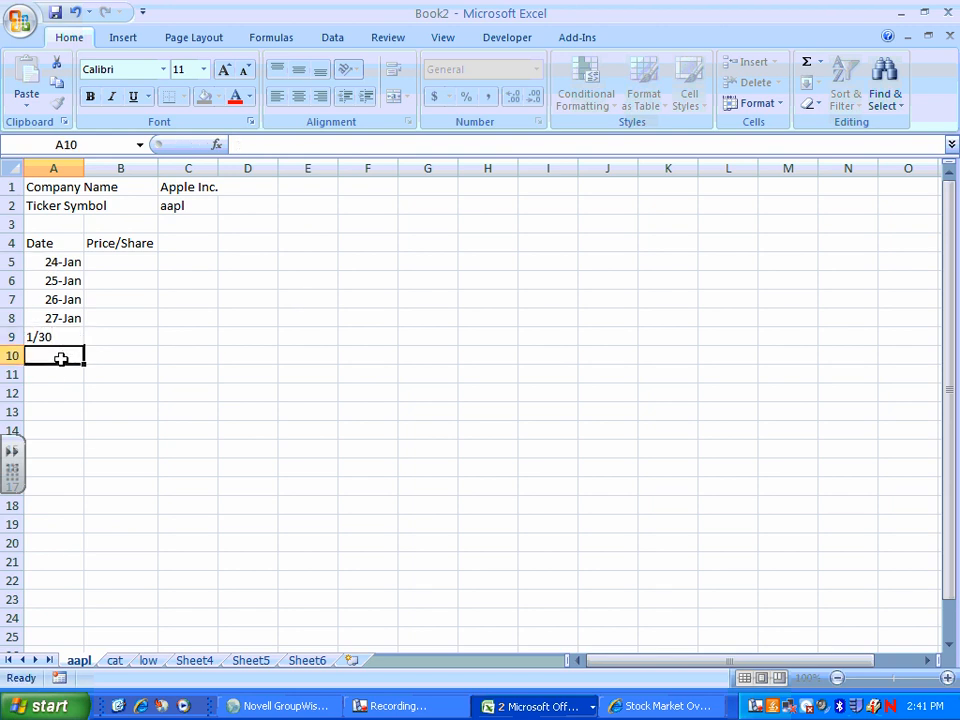
Step: Switch to the Barchart site in Internet Explorer and look up the stock quote for ticker symbol aapl
{"action": "left_click", "coordinate": [103, 258]}
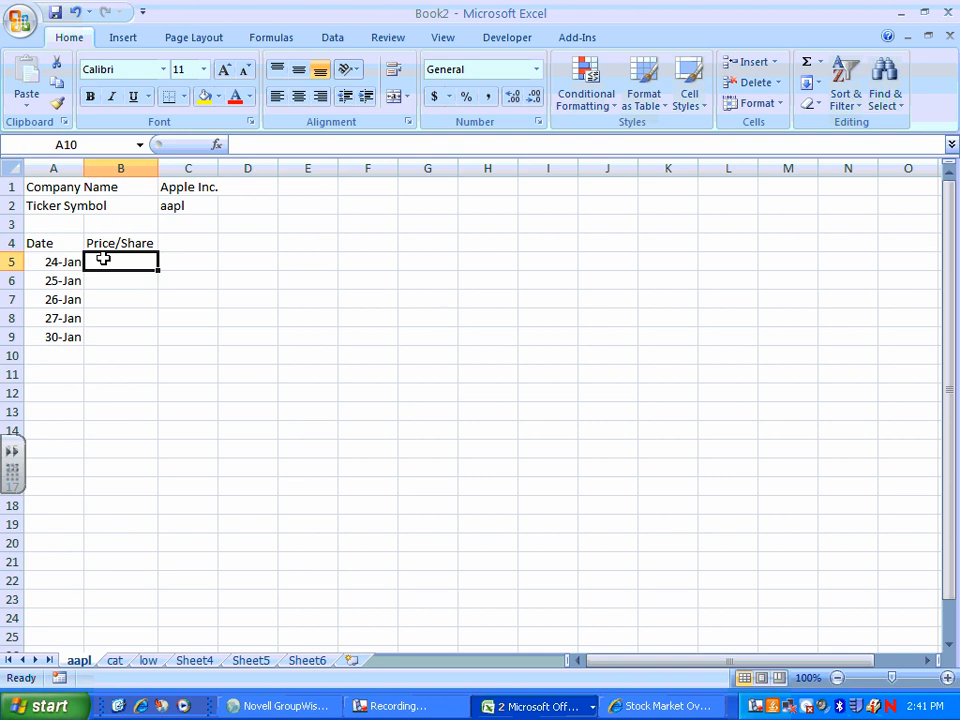
{"action": "left_click", "coordinate": [668, 706]}
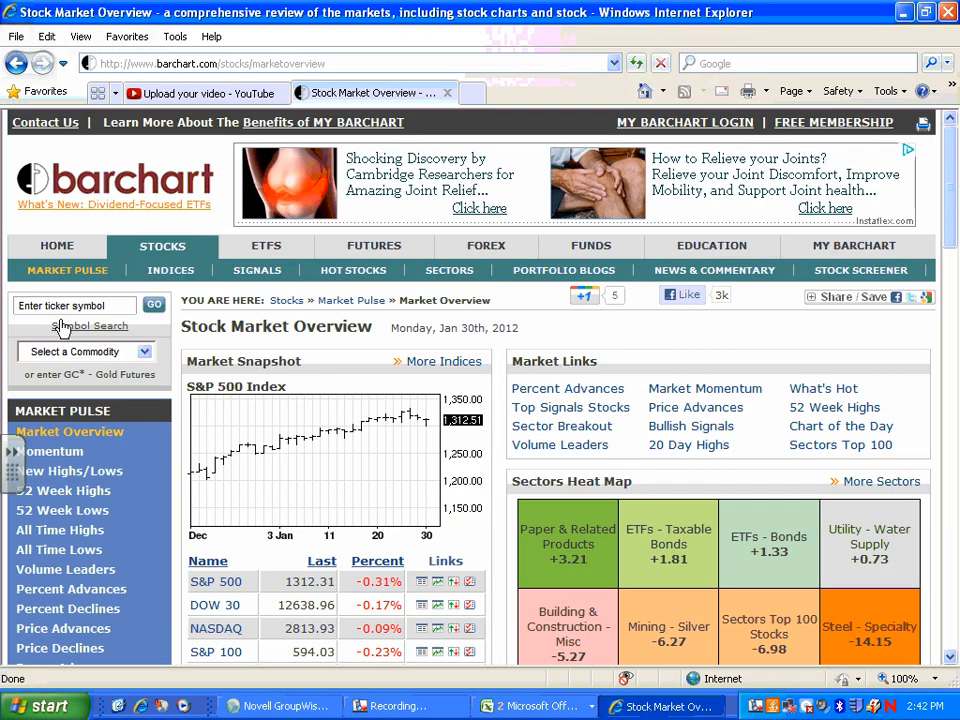
{"action": "left_click", "coordinate": [47, 307]}
{"action": "type", "text": "a"}
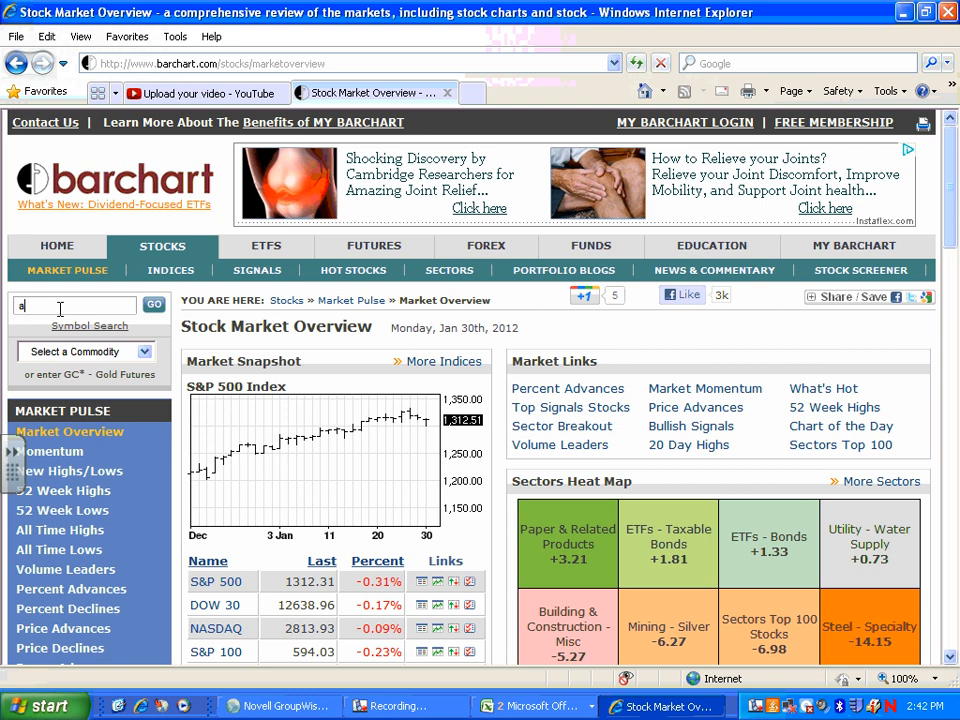
{"action": "type", "text": "apl"}
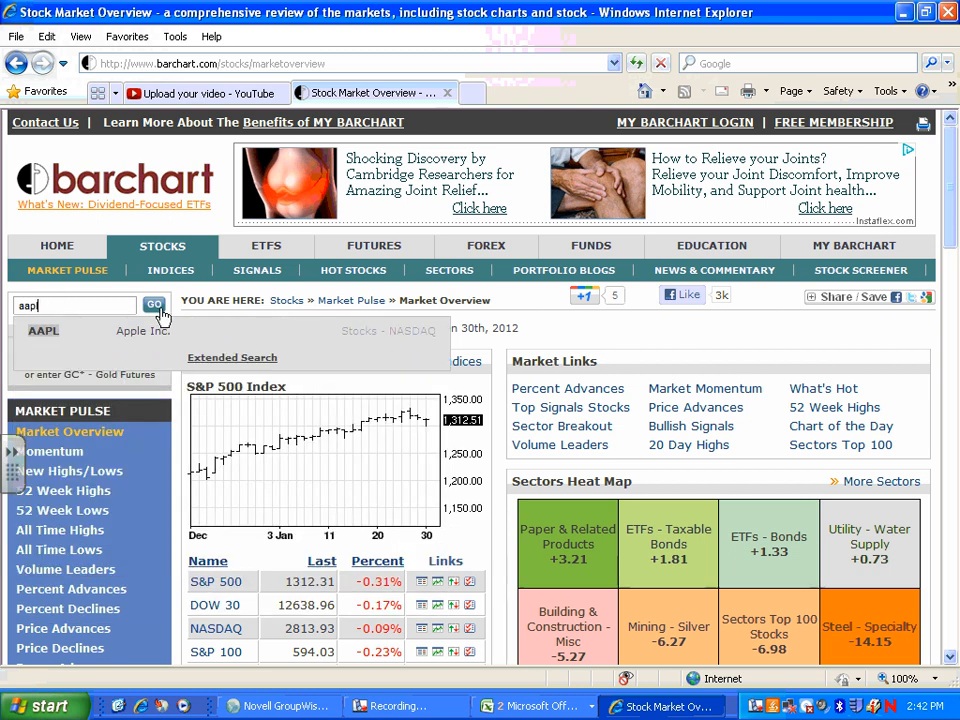
{"action": "left_click", "coordinate": [157, 308]}
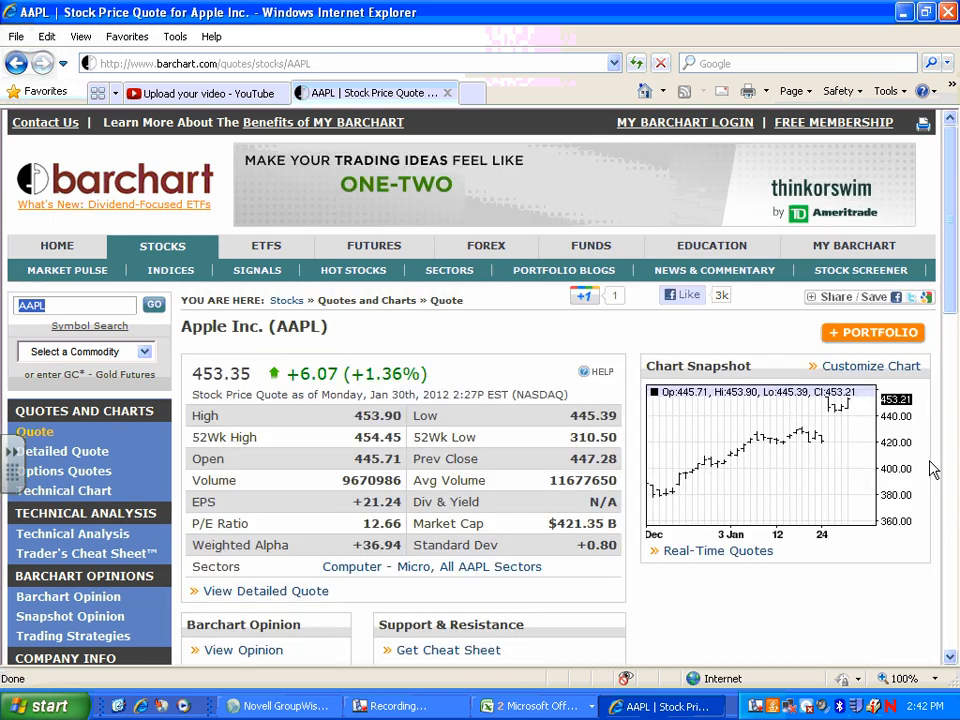
Step: Open Apple's full daily price chart and examine the open, high, low and close prices for January 24
{"action": "left_click", "coordinate": [783, 447]}
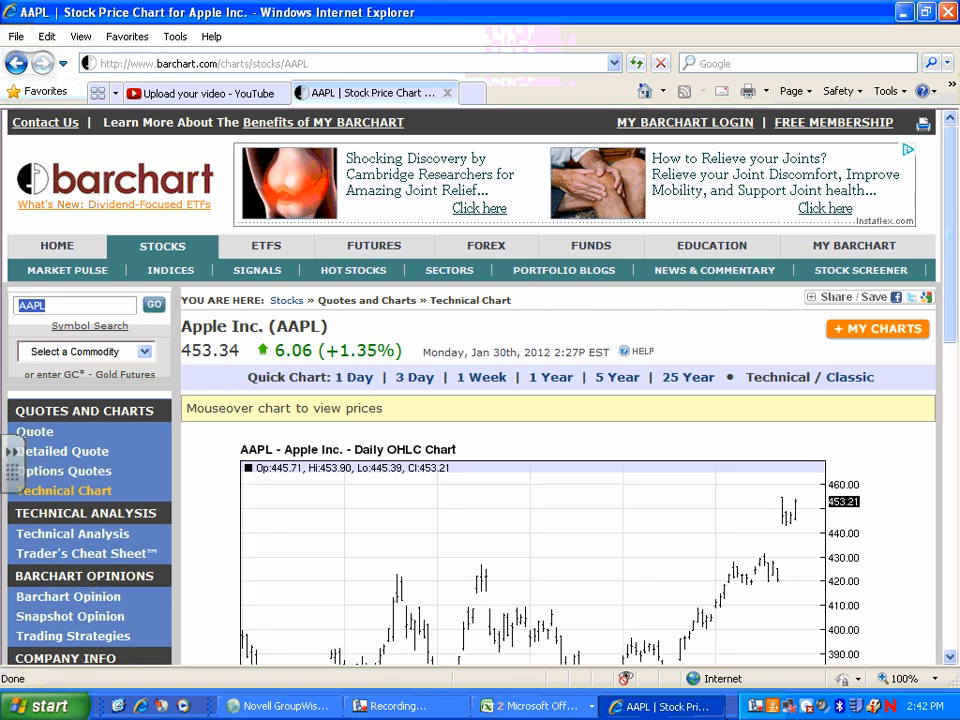
{"action": "scroll", "coordinate": [226, 492], "scroll_direction": "down", "scroll_amount": 3}
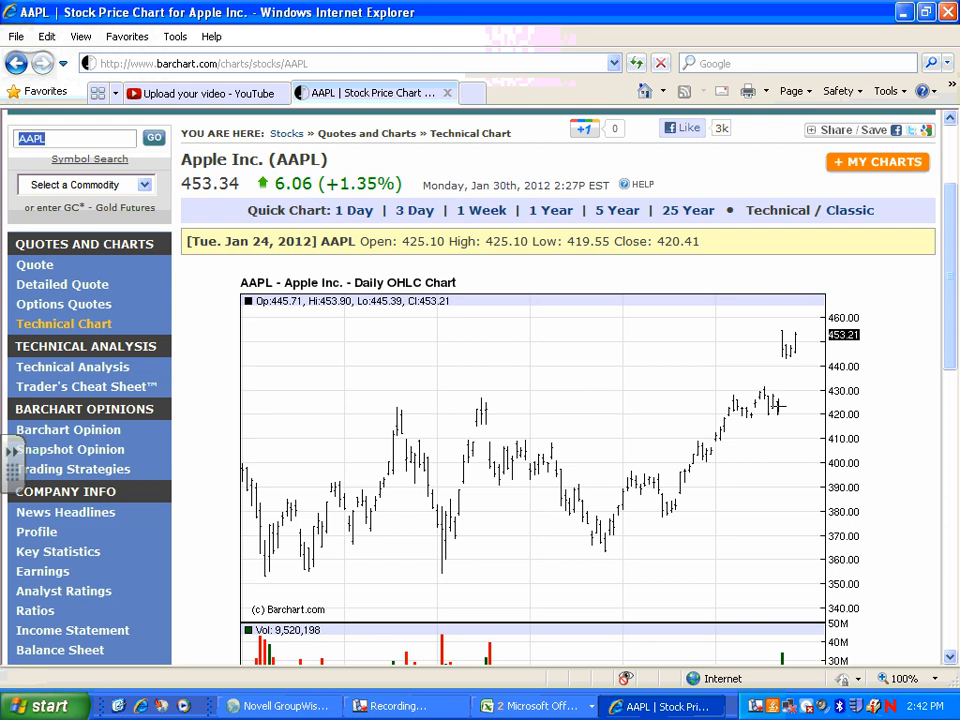
{"action": "scroll", "coordinate": [778, 406], "scroll_direction": "down", "scroll_amount": 1}
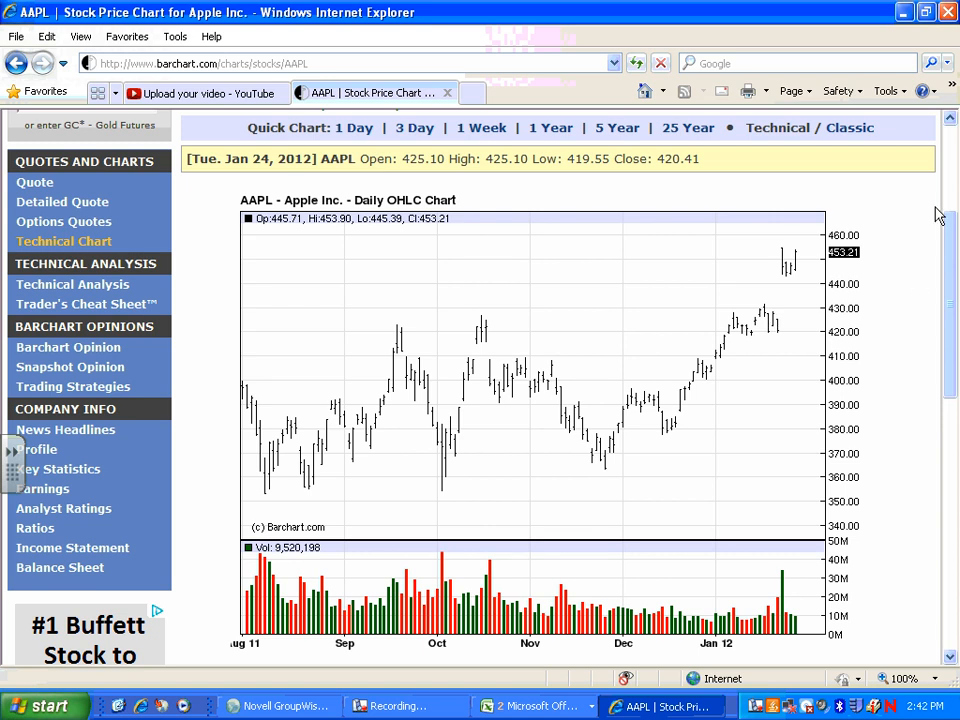
{"action": "left_click_drag", "start_coordinate": [694, 152], "coordinate": [382, 172]}
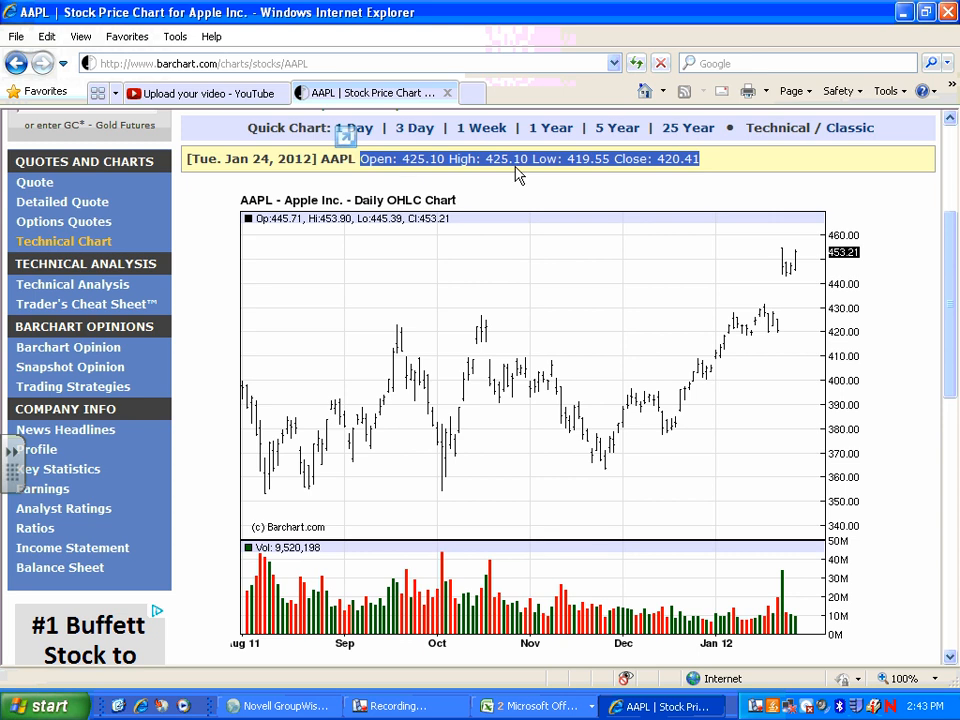
Step: Switch back to the Book2 workbook in Excel and enter 425.10 in B5 as the January 24 share price
{"action": "left_click", "coordinate": [530, 706]}
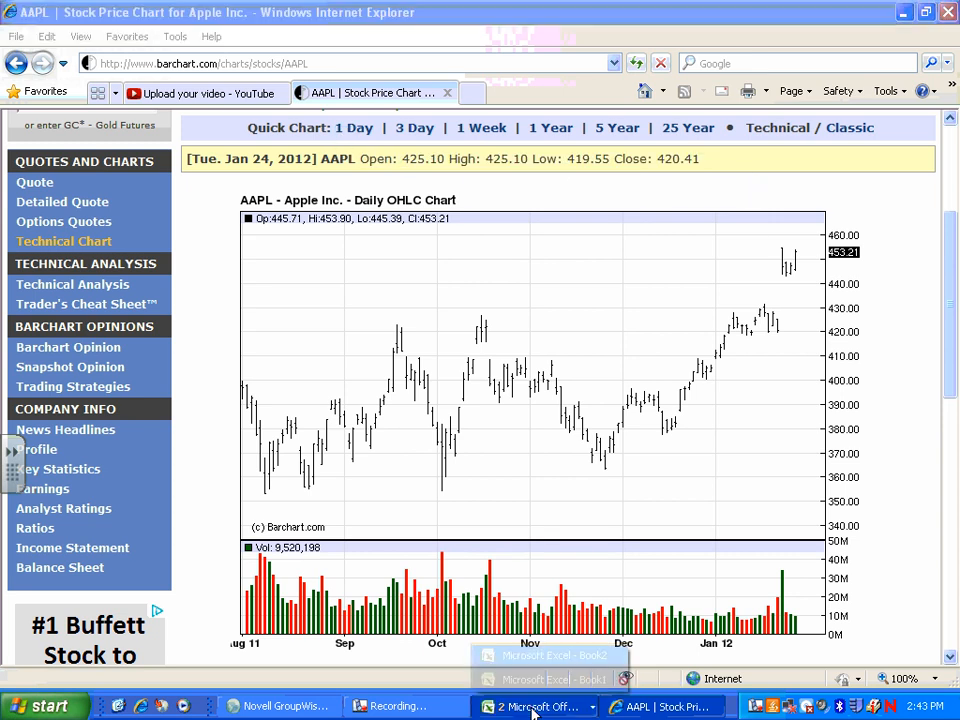
{"action": "left_click", "coordinate": [540, 656]}
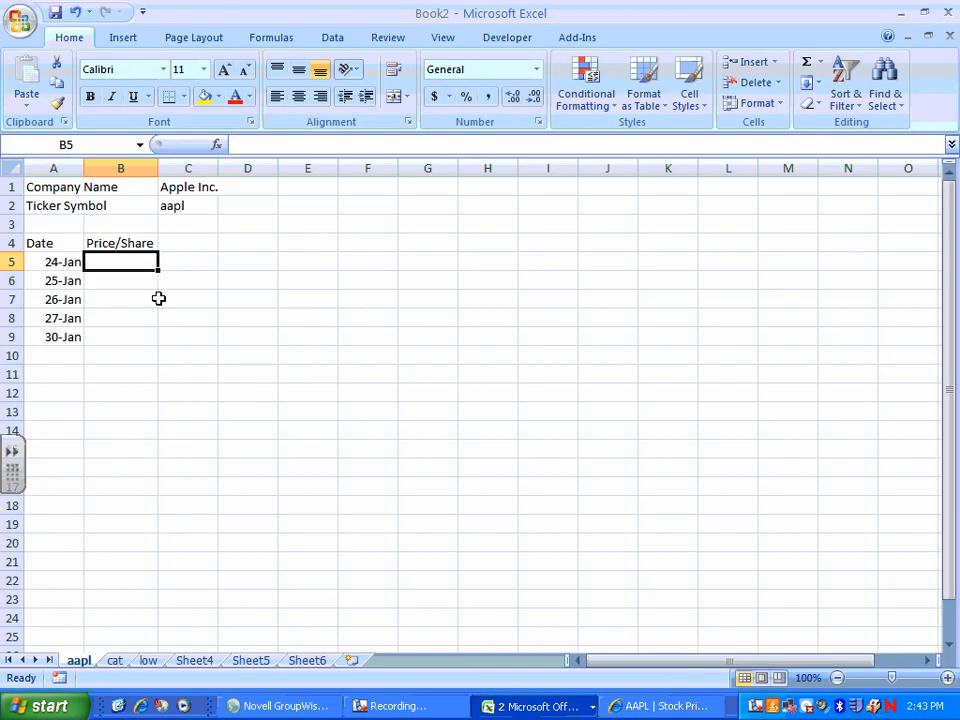
{"action": "type", "text": "425.10"}
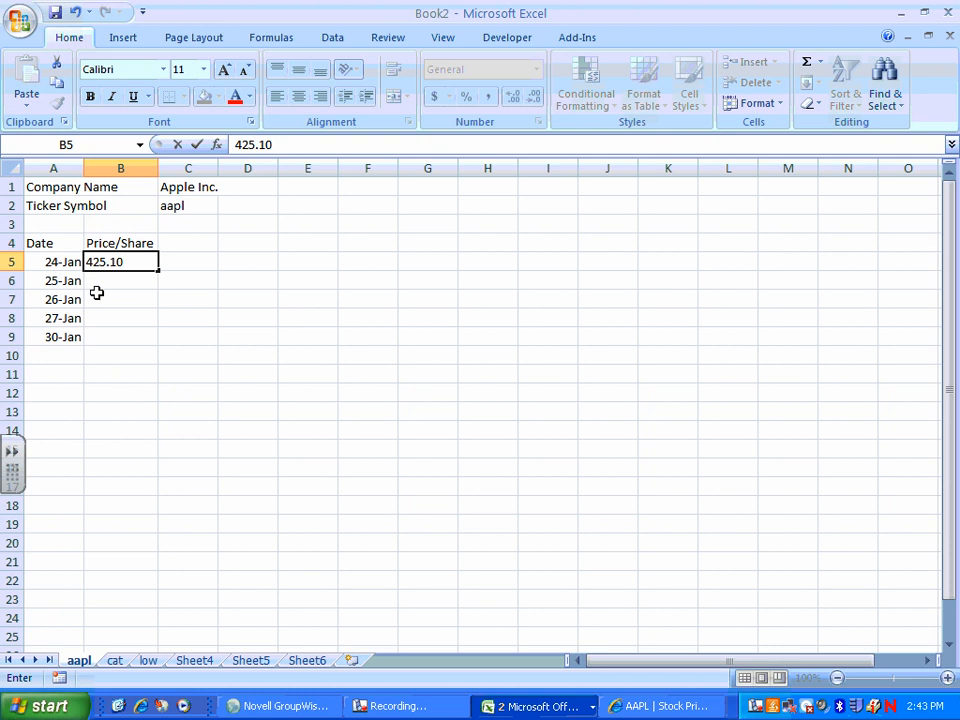
{"action": "key", "text": "Return"}
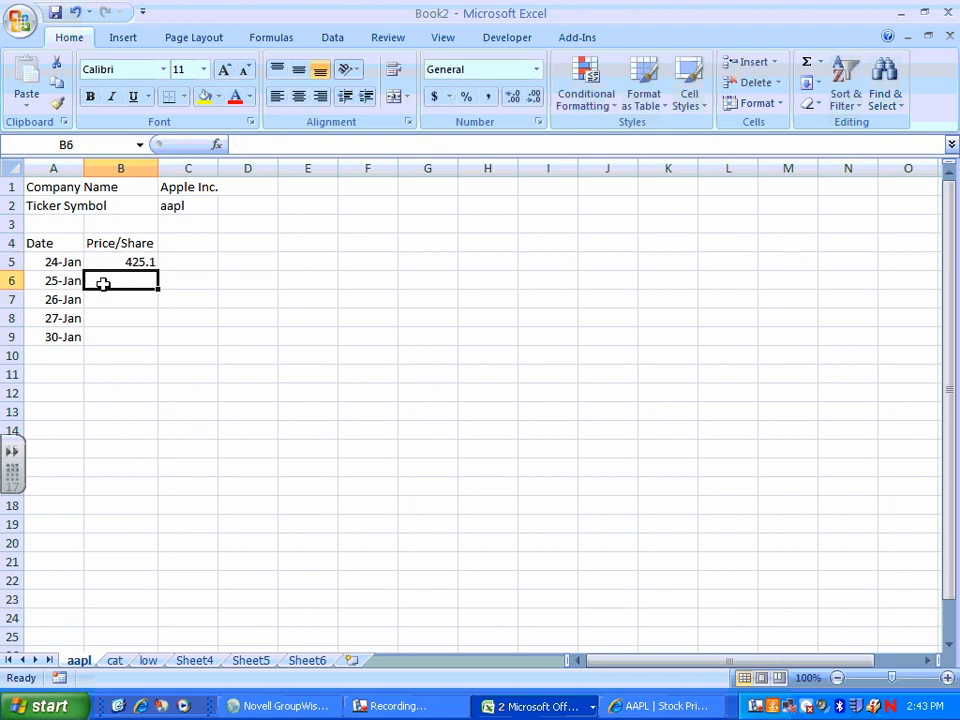
Step: Check the January 25 opening price on the Barchart chart and enter 454.44 in cell B6 of the aapl sheet
{"action": "left_click", "coordinate": [640, 706]}
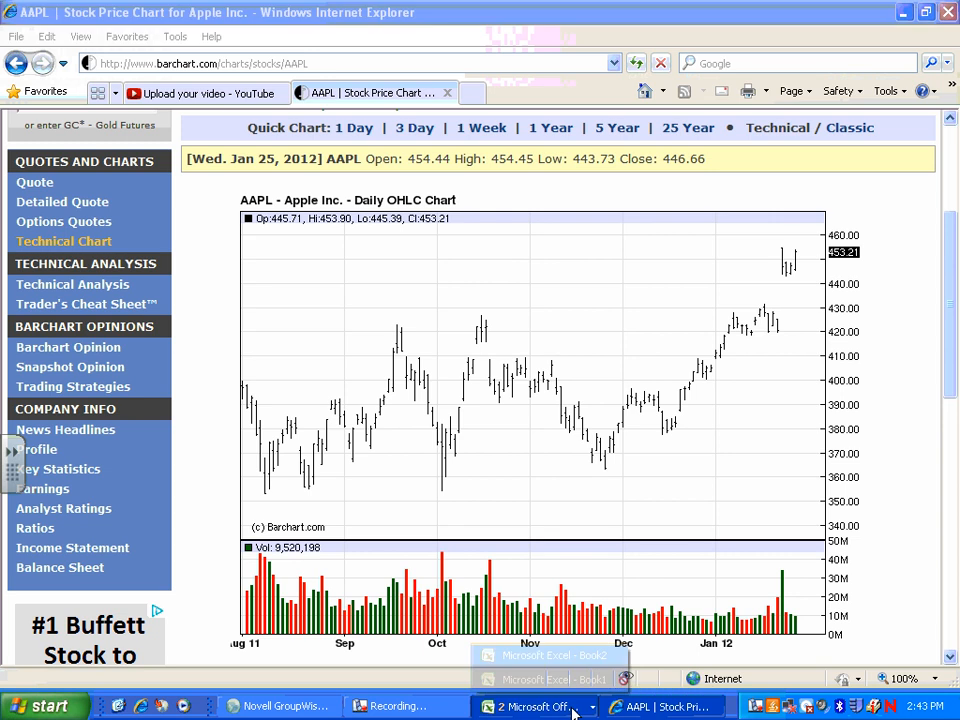
{"action": "left_click", "coordinate": [540, 706]}
{"action": "left_click", "coordinate": [540, 677]}
{"action": "type", "text": "45"}
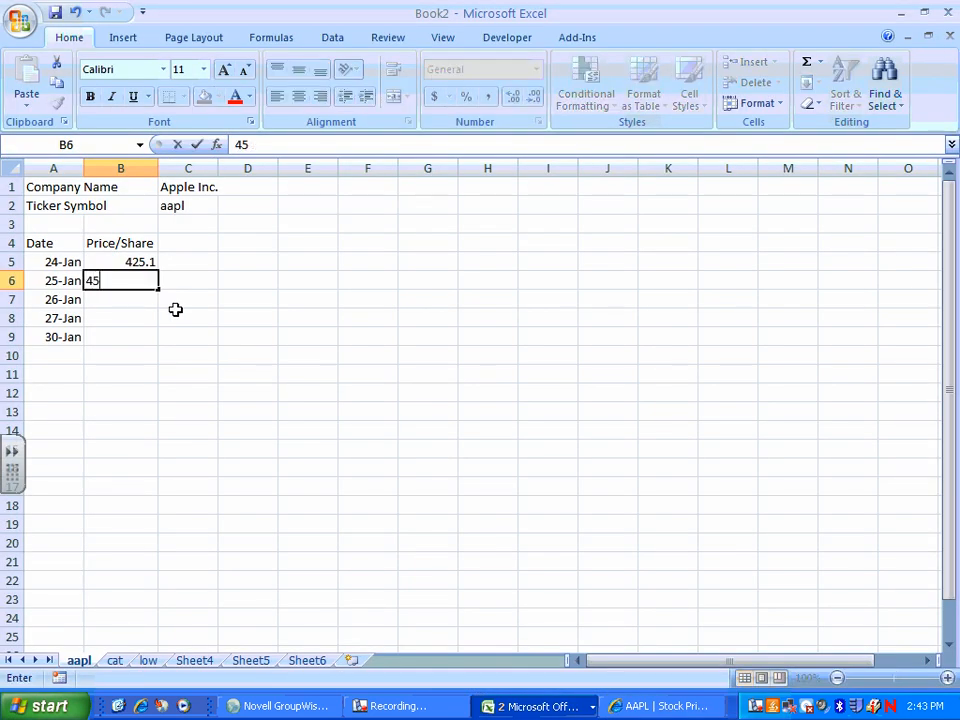
{"action": "type", "text": "4.44"}
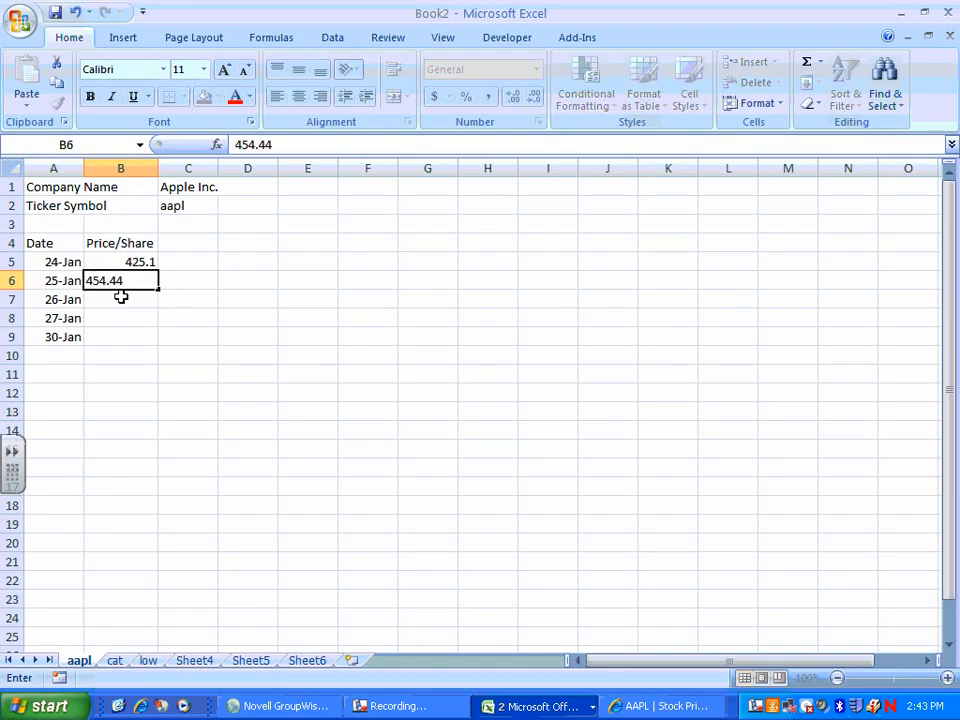
{"action": "key", "text": "Return"}
Step: Check the January 26 opening price on the Barchart chart and enter 448.44 in cell B7 of the aapl sheet
{"action": "key", "text": "alt+Tab"}
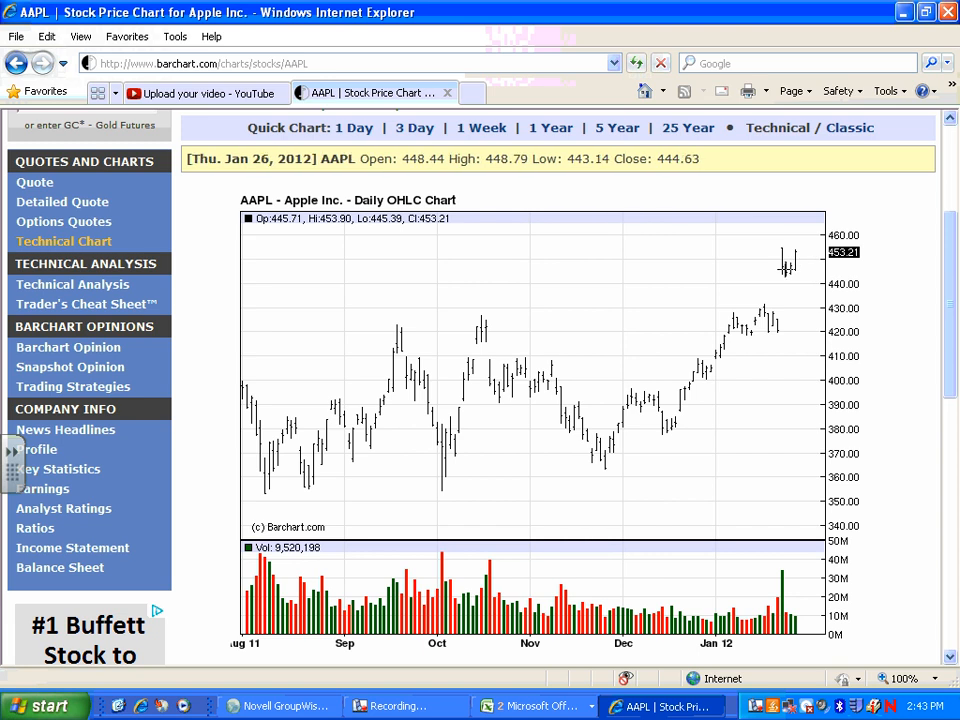
{"action": "left_click", "coordinate": [500, 705]}
{"action": "left_click", "coordinate": [531, 673]}
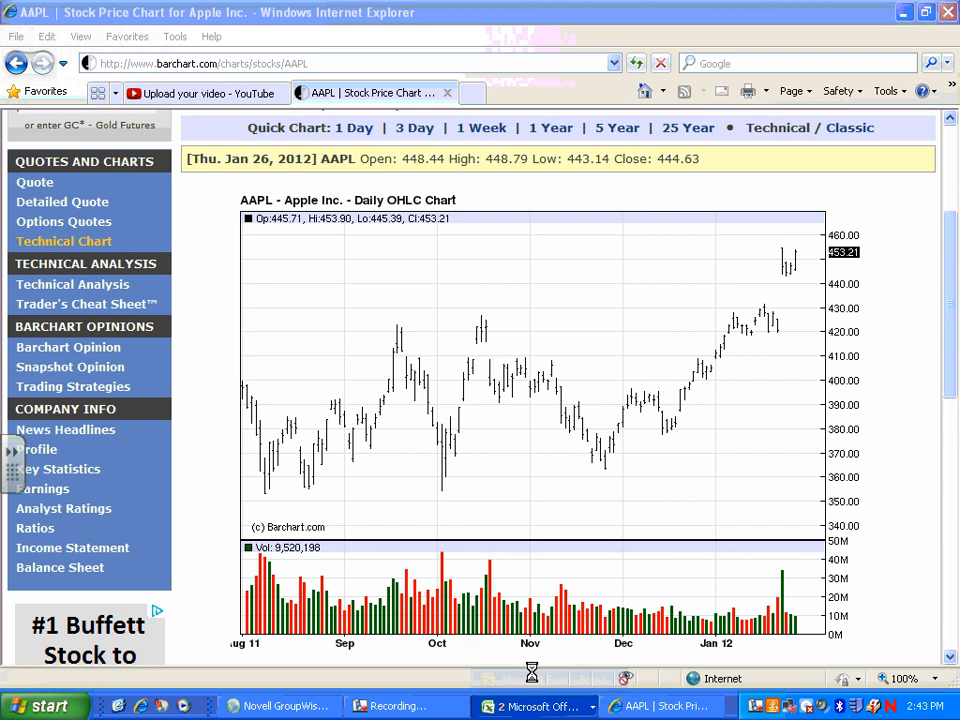
{"action": "type", "text": "44"}
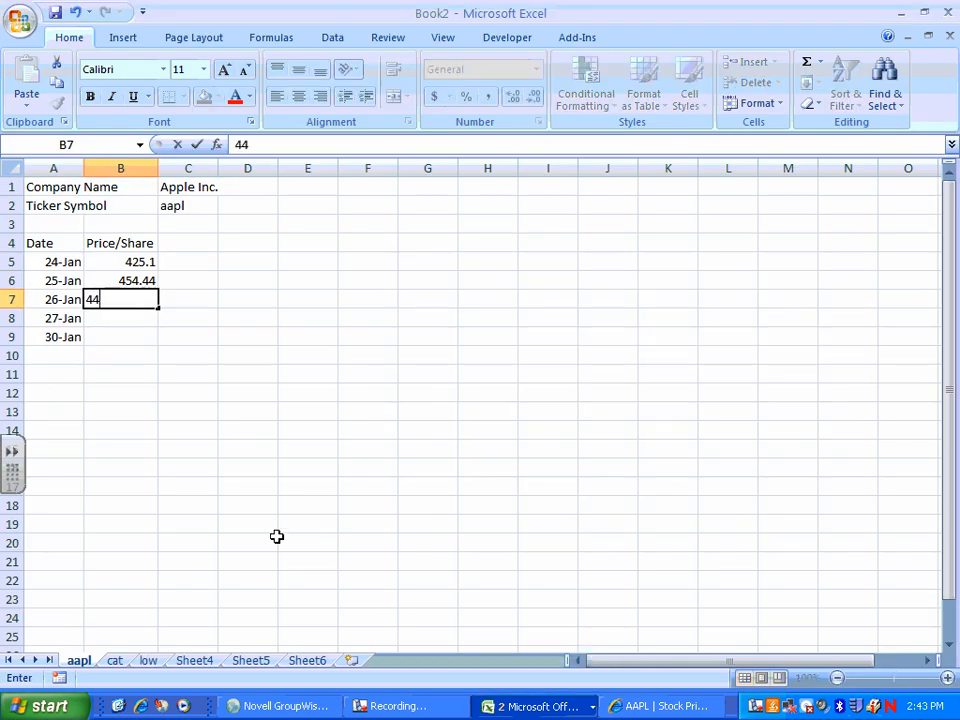
{"action": "type", "text": "8.44"}
{"action": "key", "text": "ctrl+Return"}
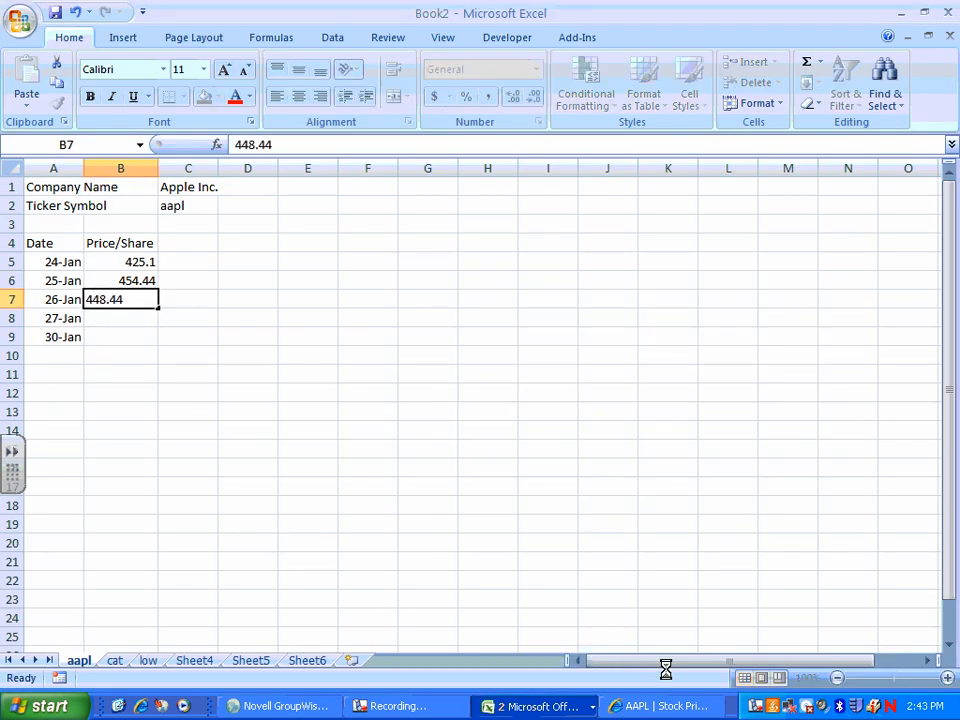
{"action": "key", "text": "Return"}
Step: Check the January 27 opening price on the Barchart chart and enter 444.25 in cell B8 of the aapl sheet
{"action": "left_click", "coordinate": [704, 706]}
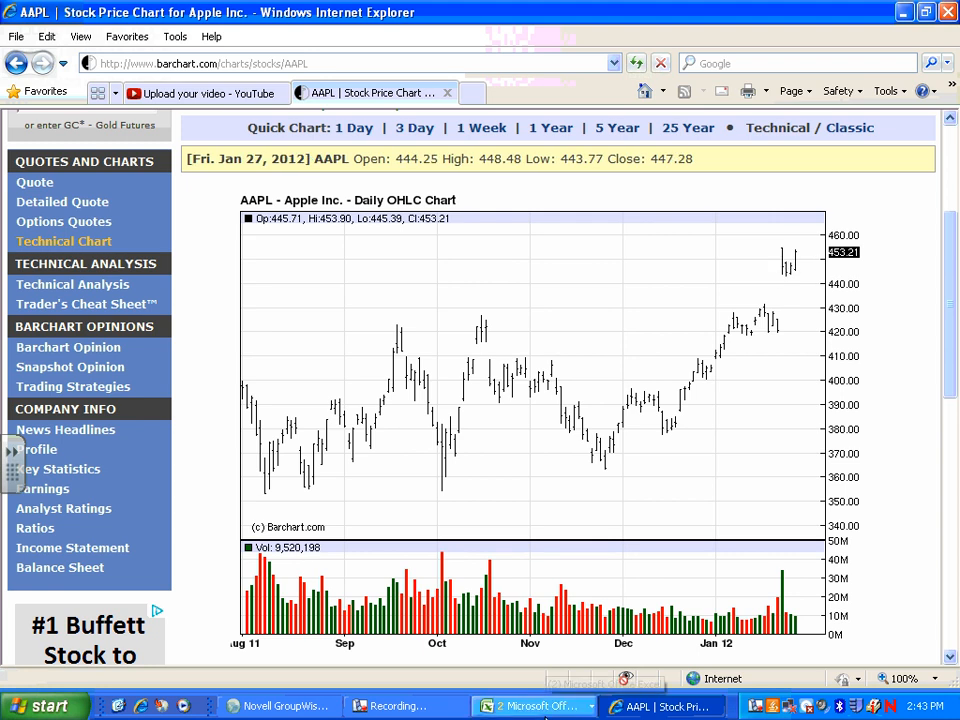
{"action": "left_click", "coordinate": [535, 706]}
{"action": "left_click", "coordinate": [547, 653]}
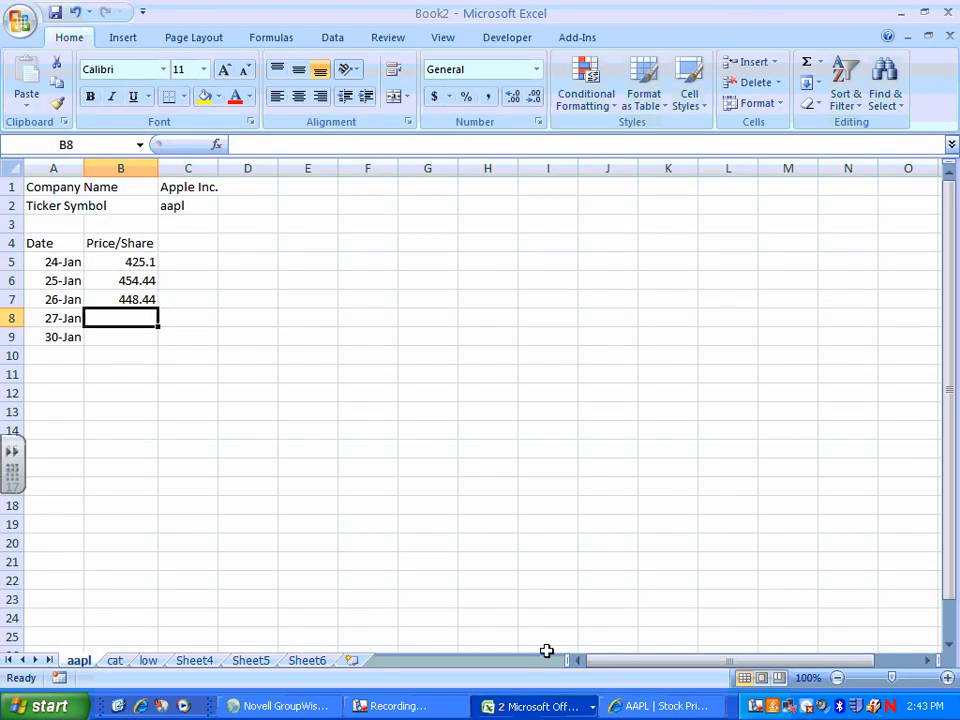
{"action": "type", "text": "444.25"}
Step: Check the January 30 opening price on the Barchart chart and enter 445.71 in cell B9 of the aapl sheet
{"action": "key", "text": "alt+Tab"}
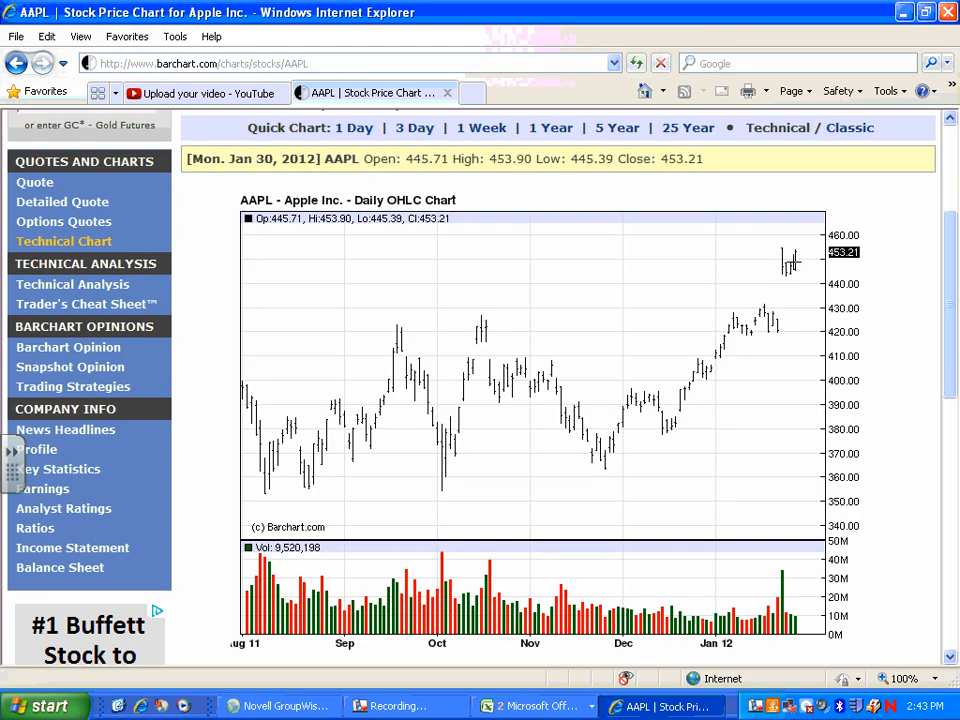
{"action": "key", "text": "alt+Tab"}
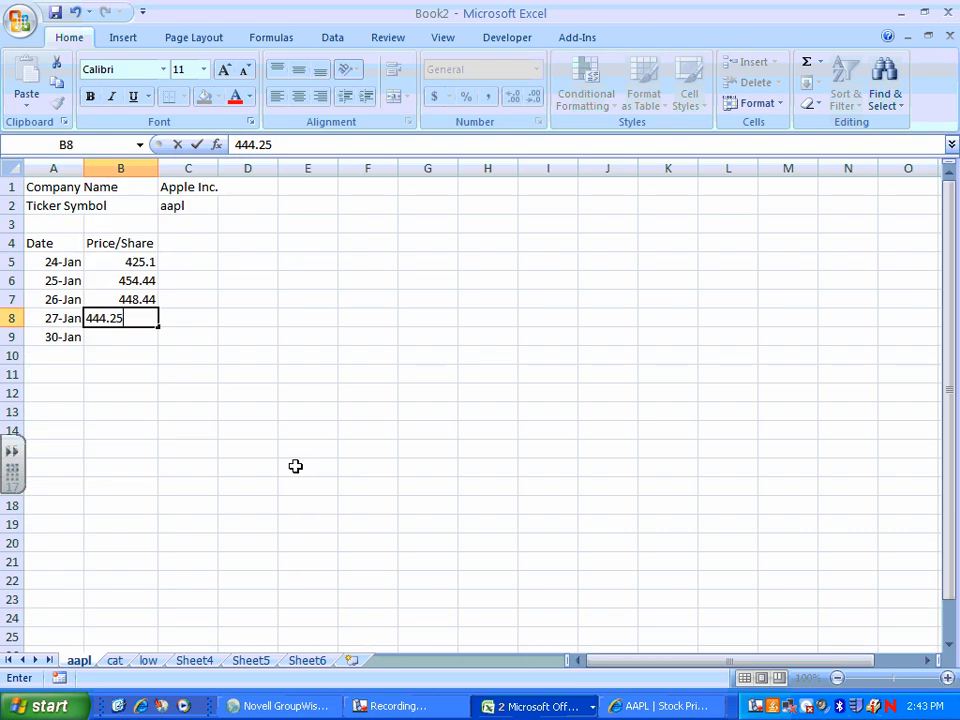
{"action": "key", "text": "Return"}
{"action": "type", "text": "445.71"}
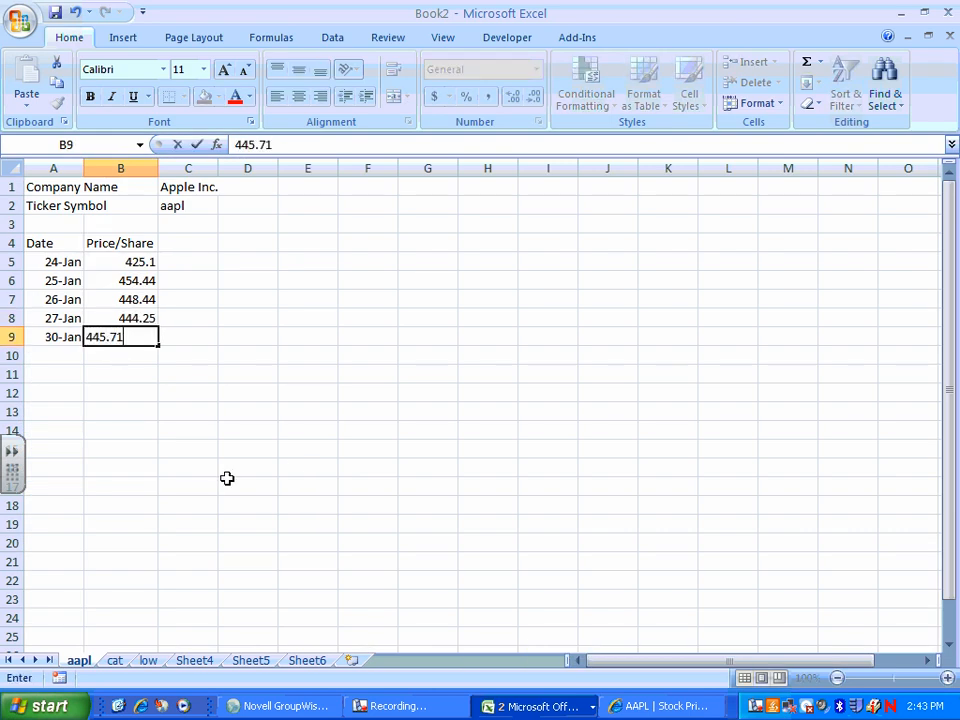
{"action": "left_click", "coordinate": [209, 442]}
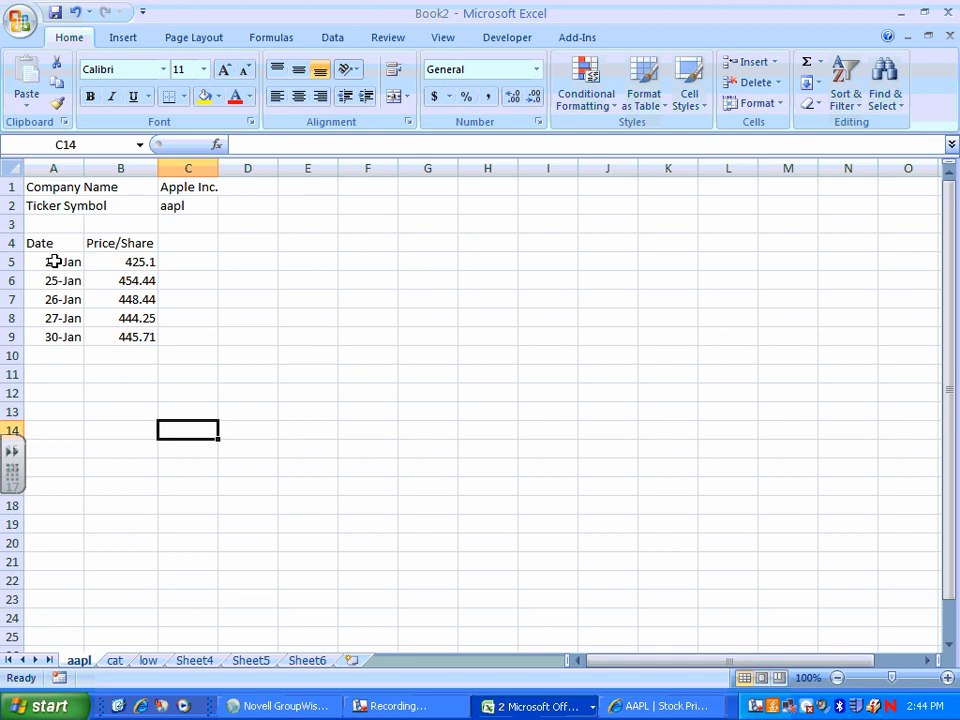
Step: Insert a basic line chart from the dates and share prices in A5:B9
{"action": "left_click_drag", "start_coordinate": [54, 261], "coordinate": [126, 333]}
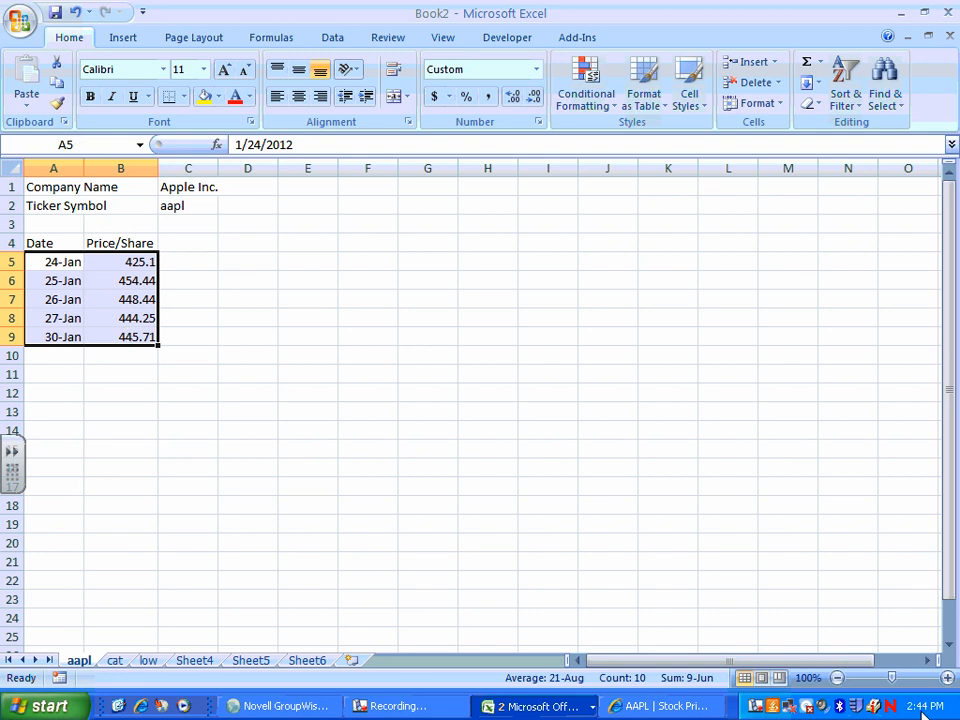
{"action": "left_click", "coordinate": [125, 37]}
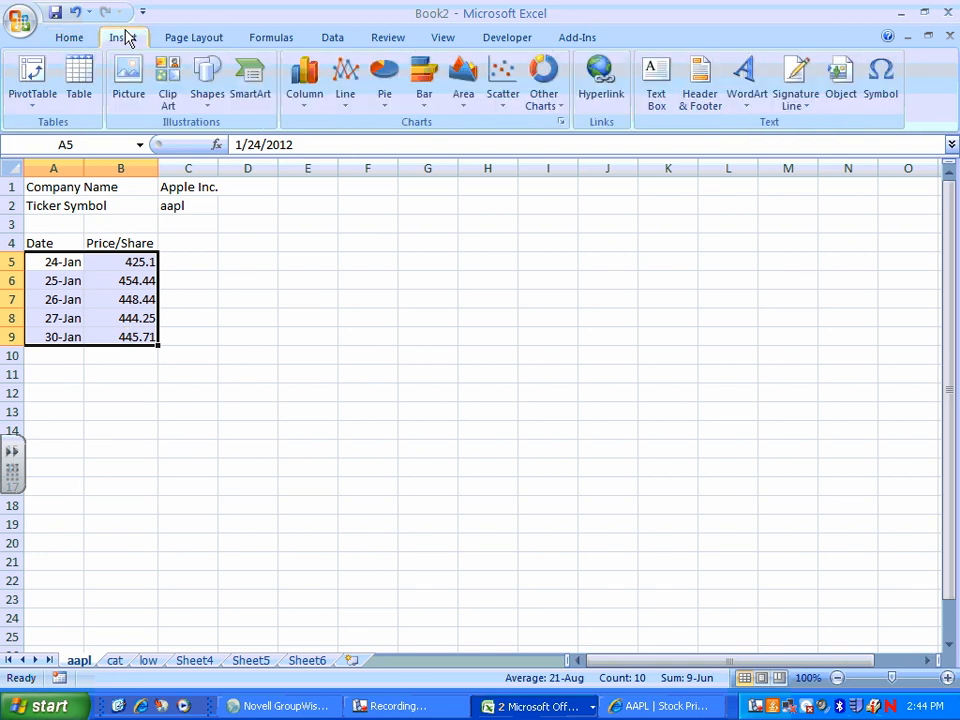
{"action": "left_click", "coordinate": [345, 80]}
{"action": "left_click", "coordinate": [349, 165]}
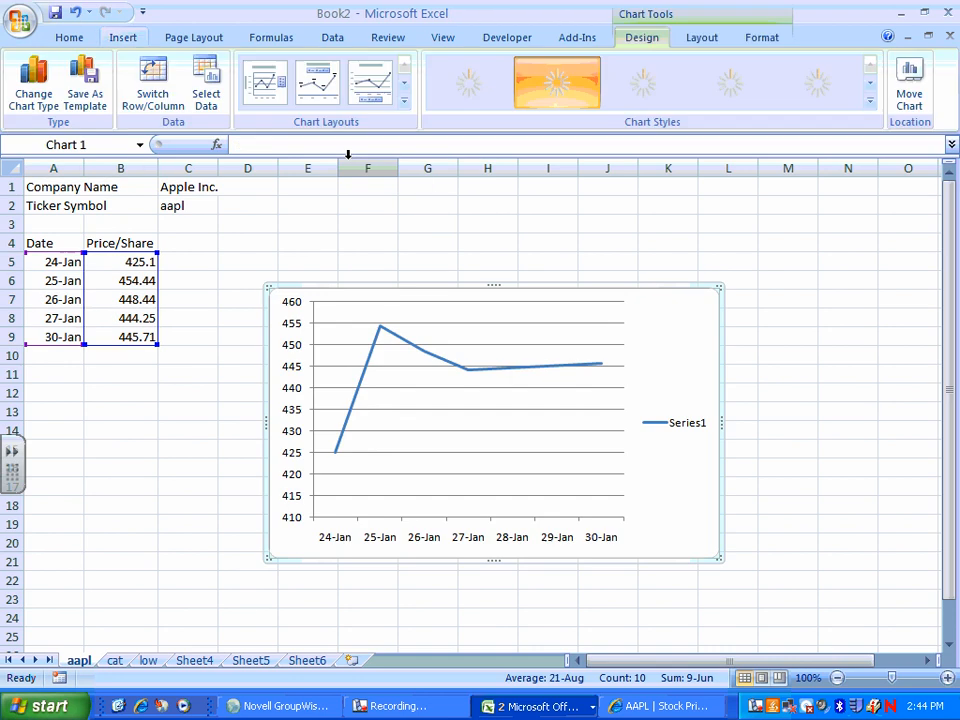
Step: Delete the line chart's legend and apply the chart style with a black background and orange line
{"action": "left_click", "coordinate": [660, 426]}
{"action": "key", "text": "Delete"}
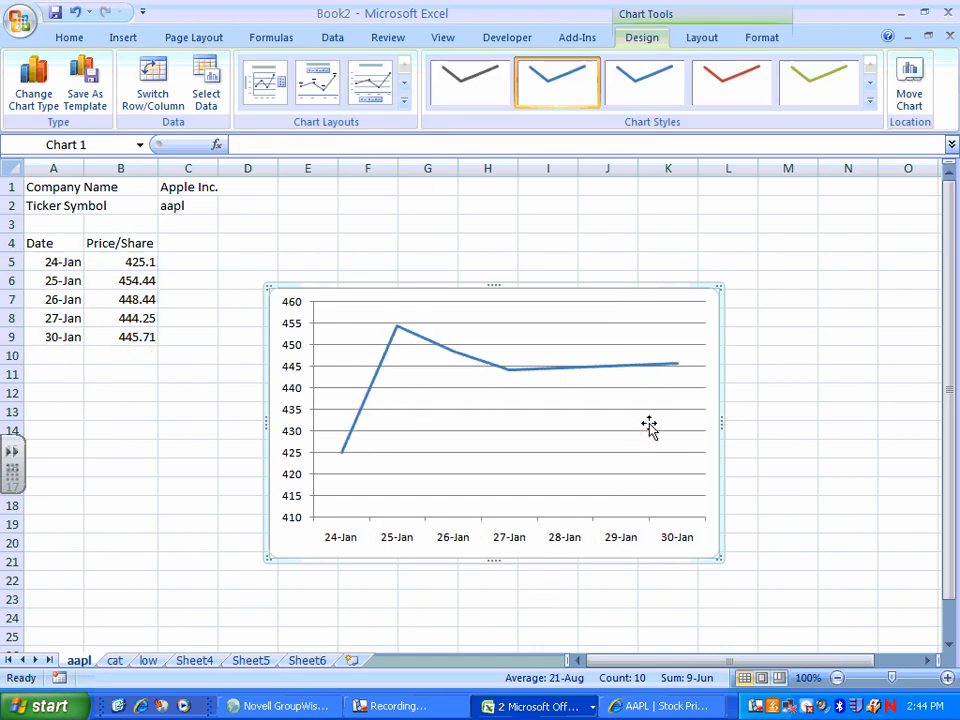
{"action": "left_click", "coordinate": [870, 86]}
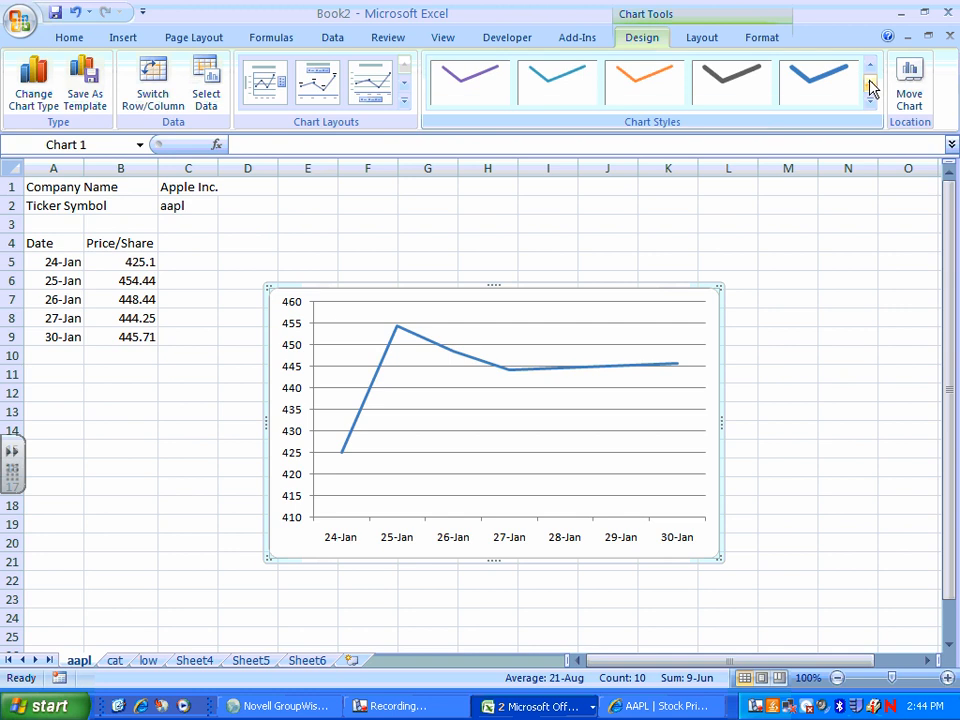
{"action": "left_click", "coordinate": [871, 88]}
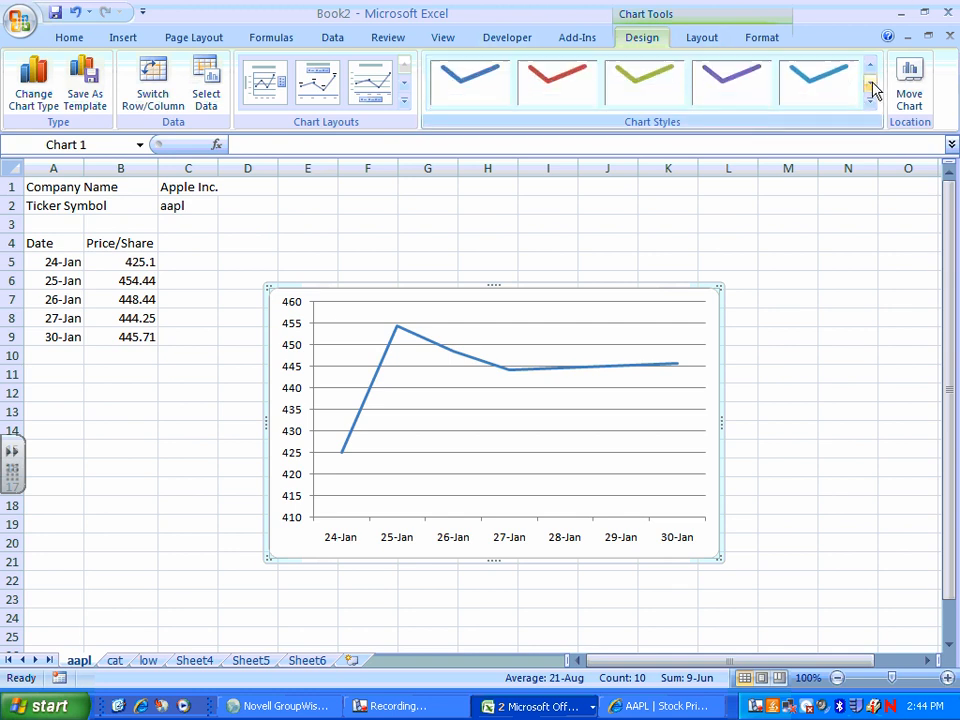
{"action": "left_click", "coordinate": [871, 88]}
{"action": "left_click", "coordinate": [871, 88]}
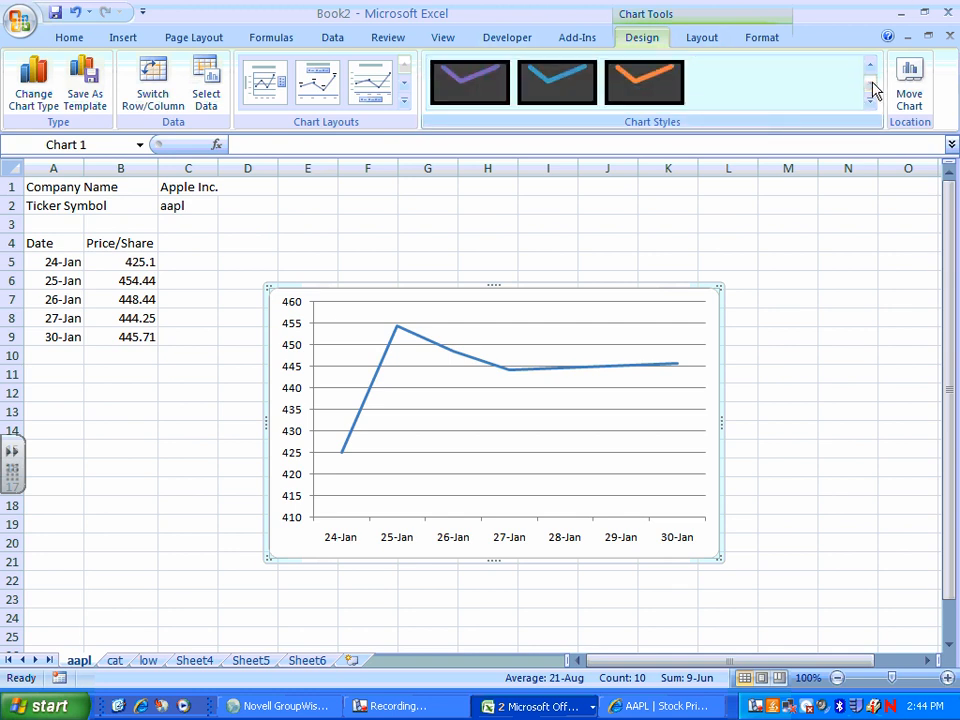
{"action": "left_click", "coordinate": [622, 91]}
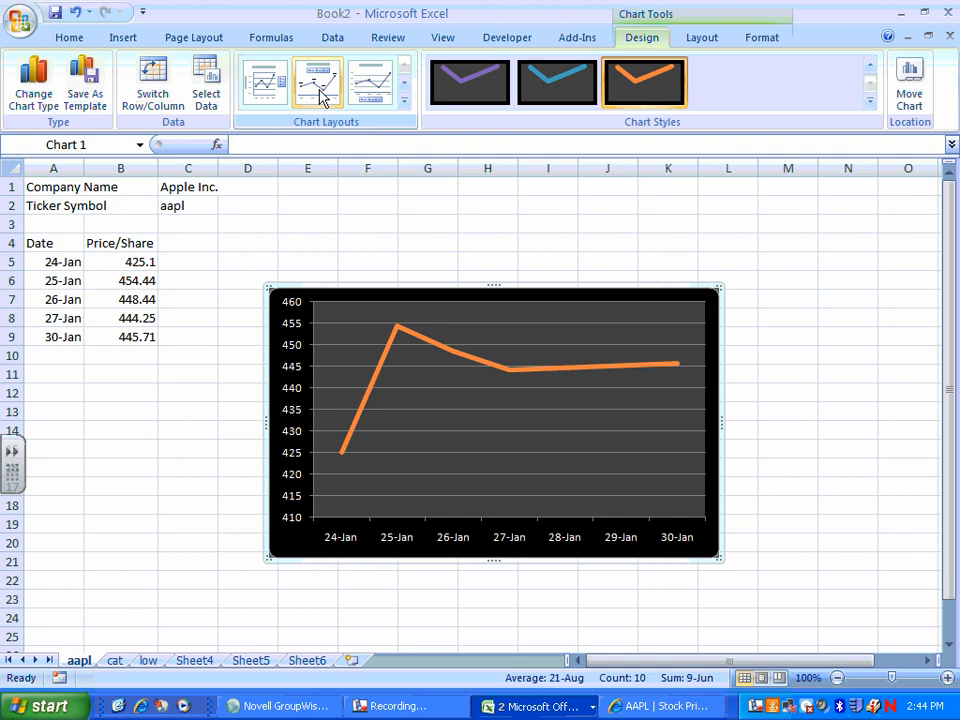
Step: Apply the chart layout with a chart title, vertical axis title and end-point label, and delete the label on the January 30 point
{"action": "left_click", "coordinate": [405, 88]}
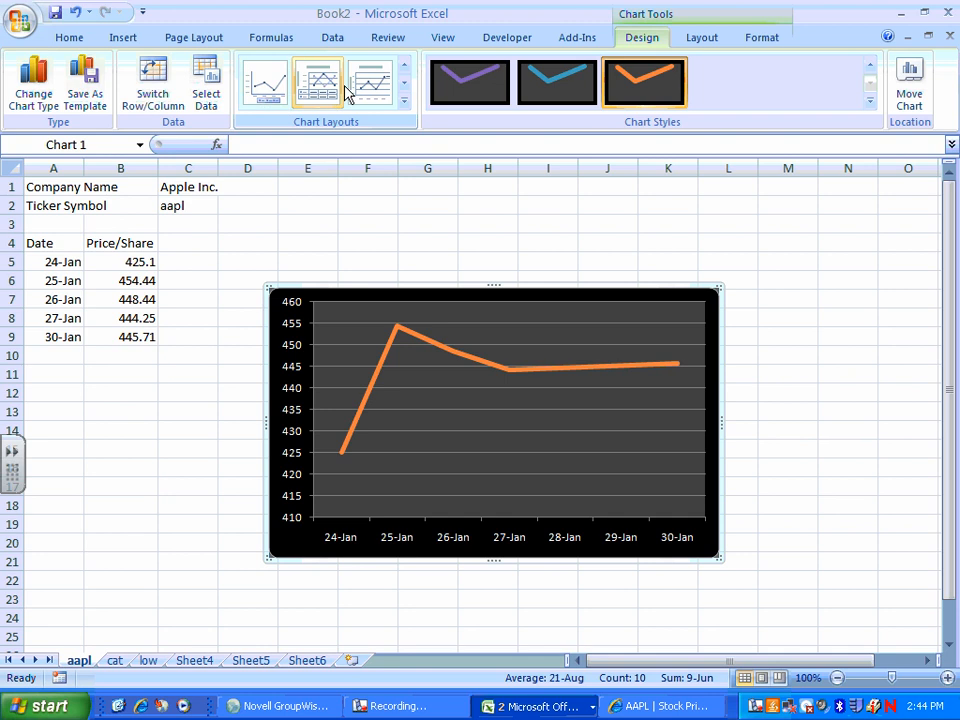
{"action": "left_click", "coordinate": [362, 92]}
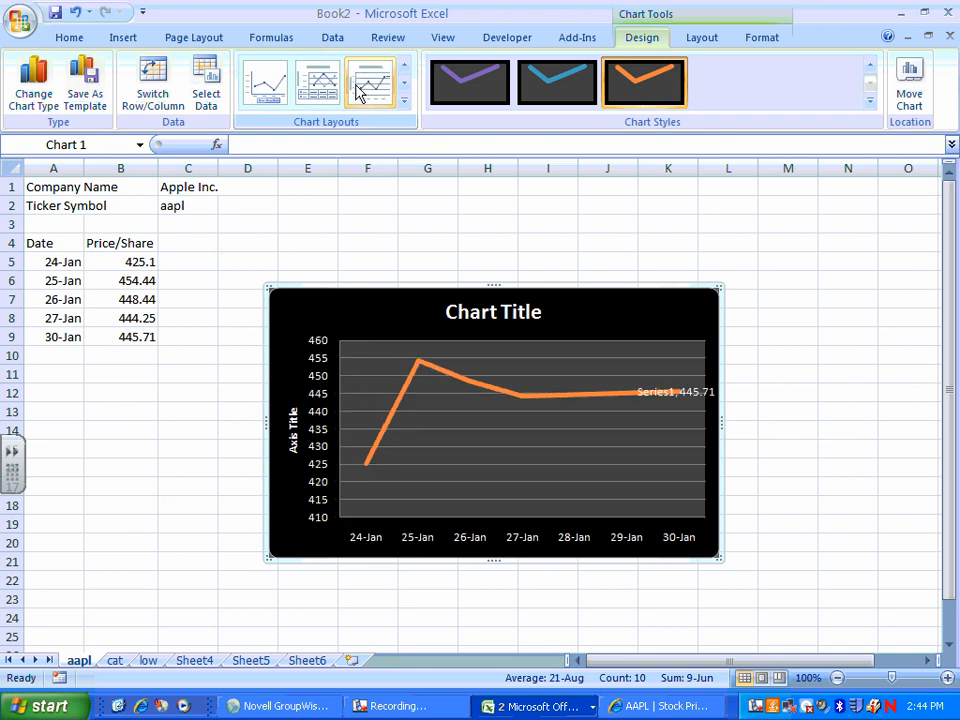
{"action": "left_click", "coordinate": [669, 392]}
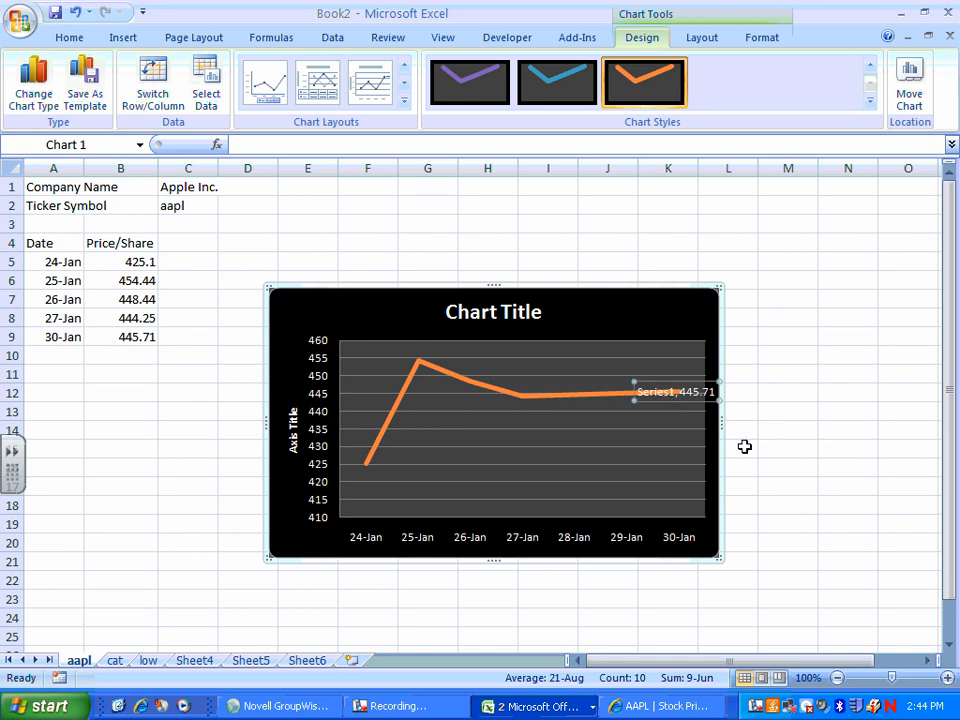
{"action": "key", "text": "Delete"}
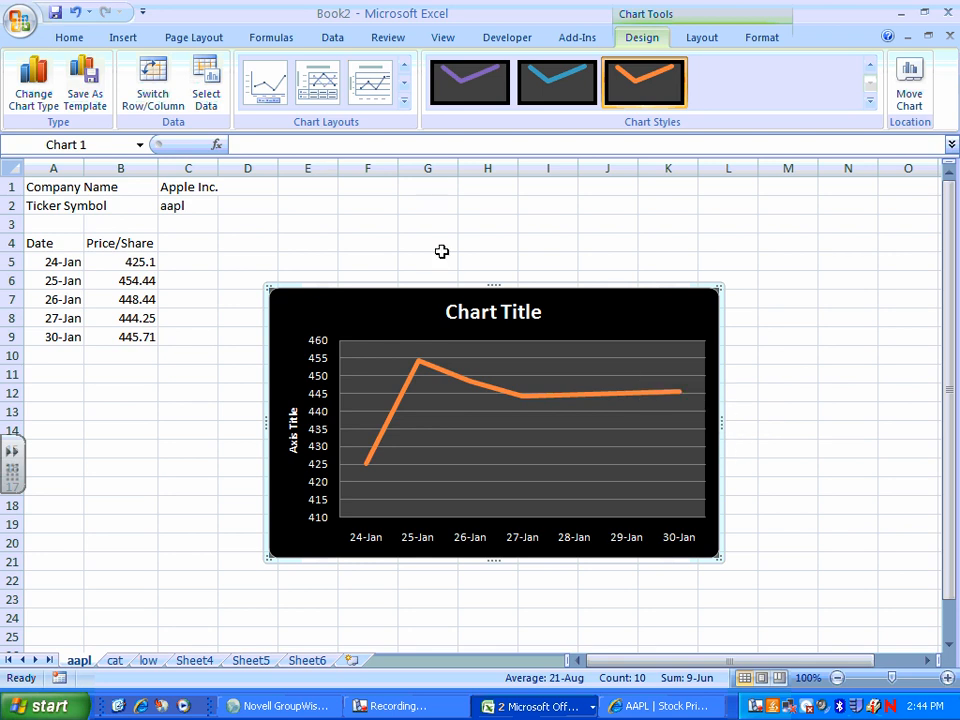
Step: Set the chart title to aapl and the vertical axis title to Price/Share in USD
{"action": "left_click", "coordinate": [483, 319]}
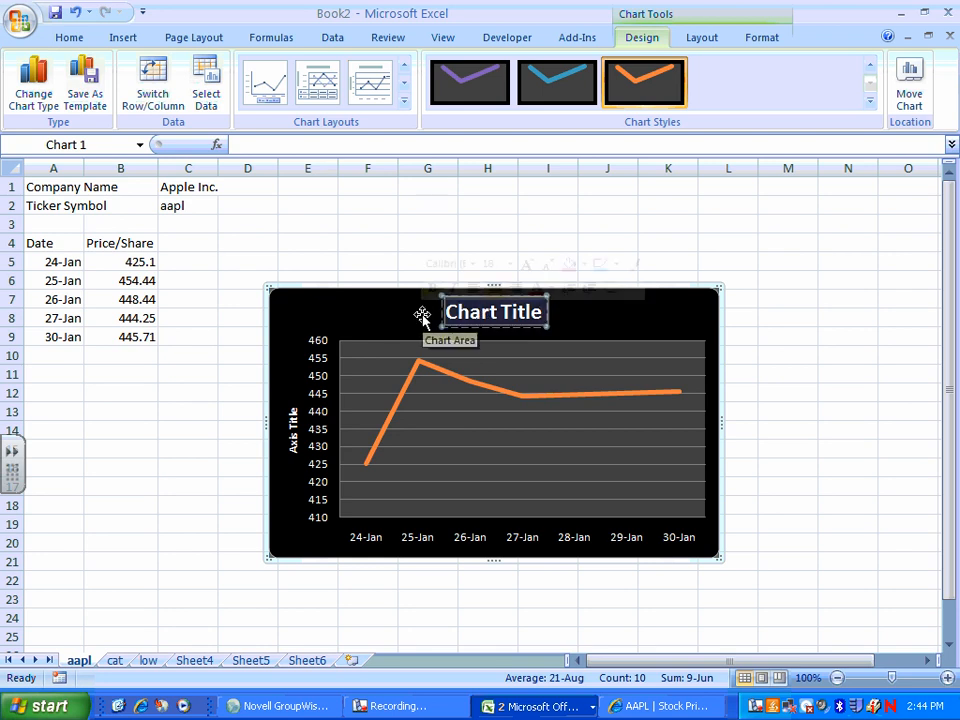
{"action": "type", "text": "aapl"}
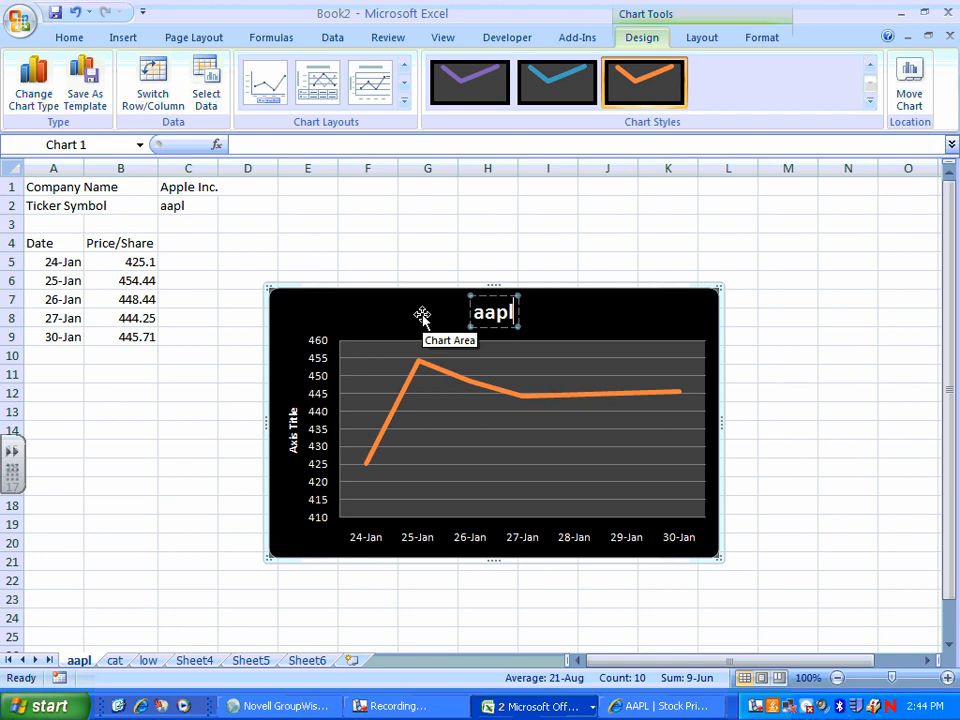
{"action": "left_click", "coordinate": [295, 408]}
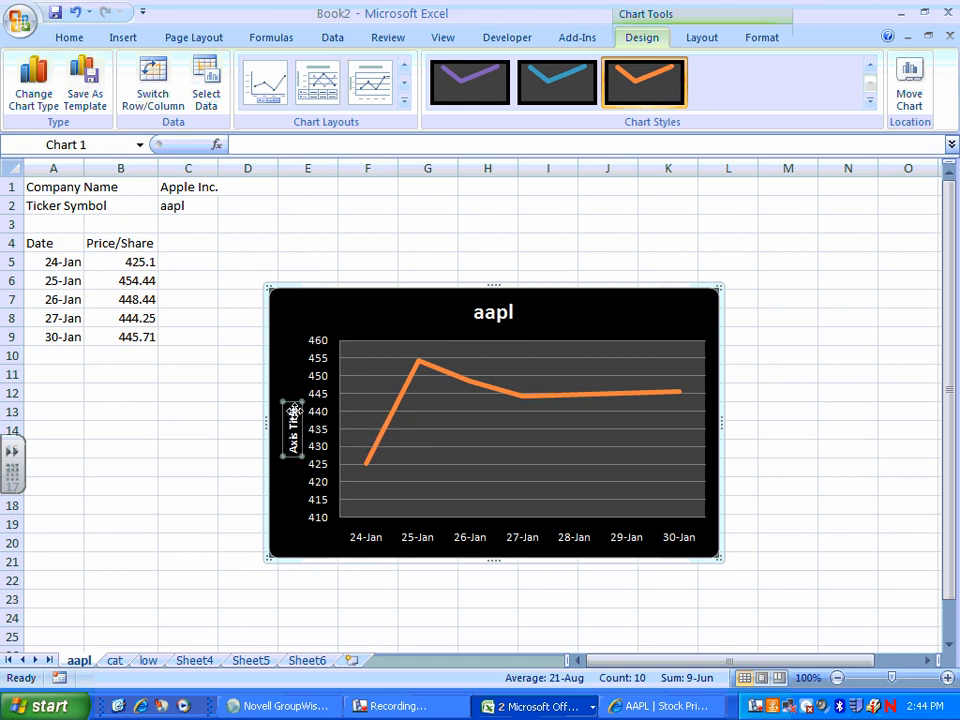
{"action": "left_click_drag", "start_coordinate": [294, 408], "coordinate": [291, 451]}
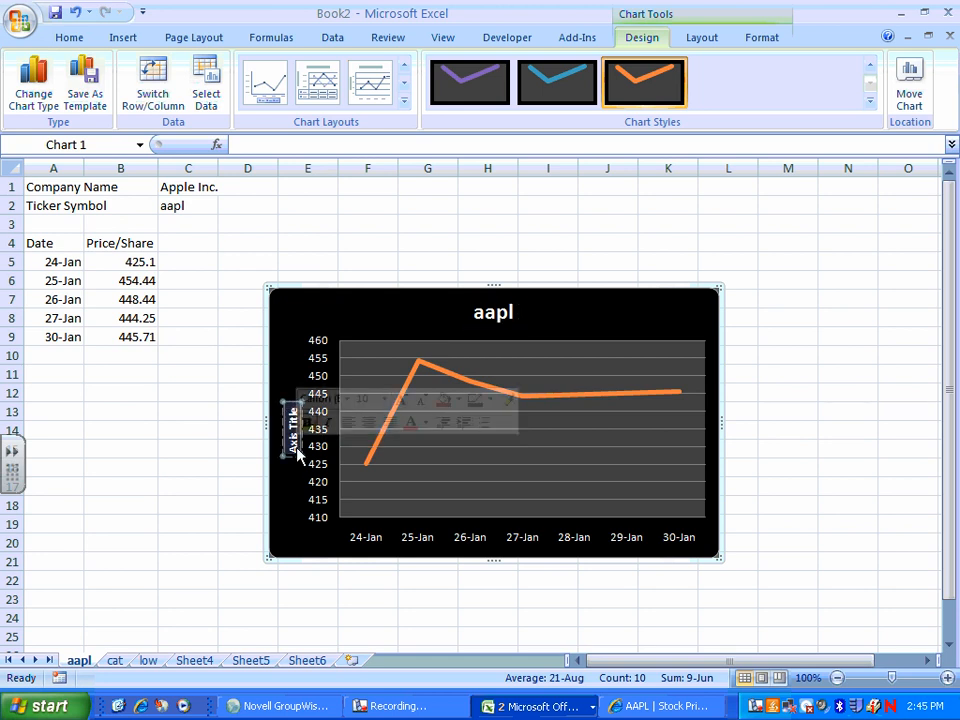
{"action": "type", "text": "Price"}
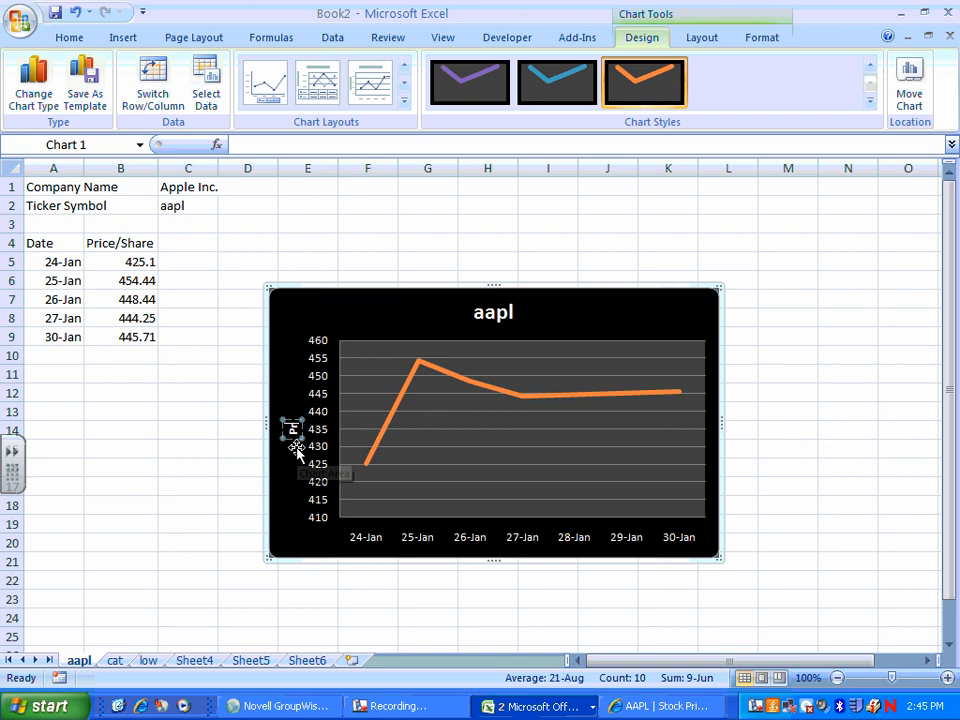
{"action": "type", "text": "/Share"}
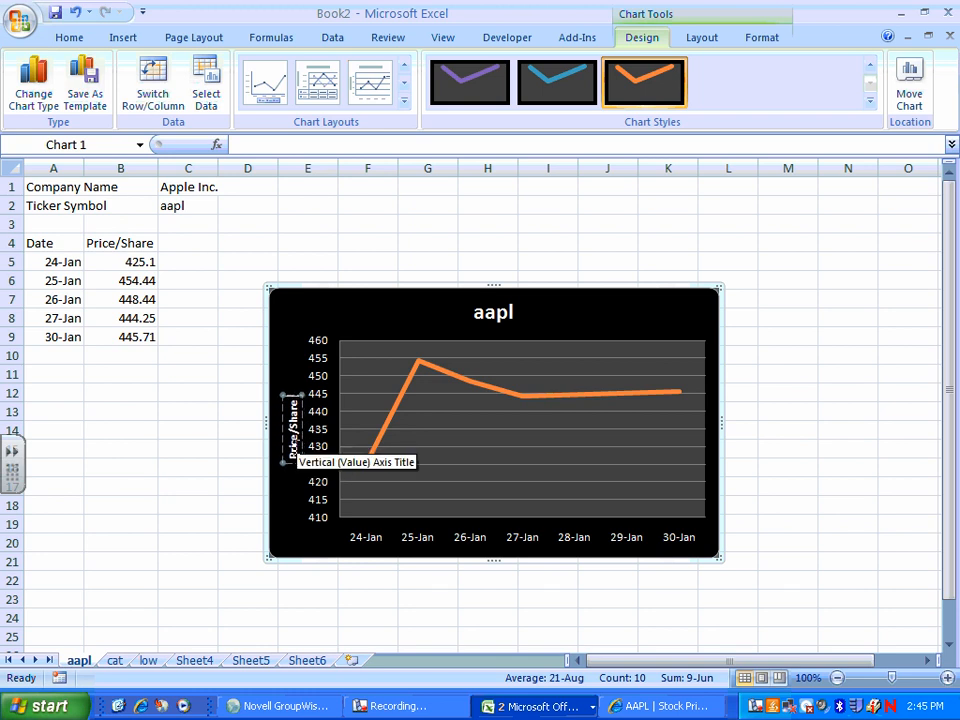
{"action": "type", "text": " in USD"}
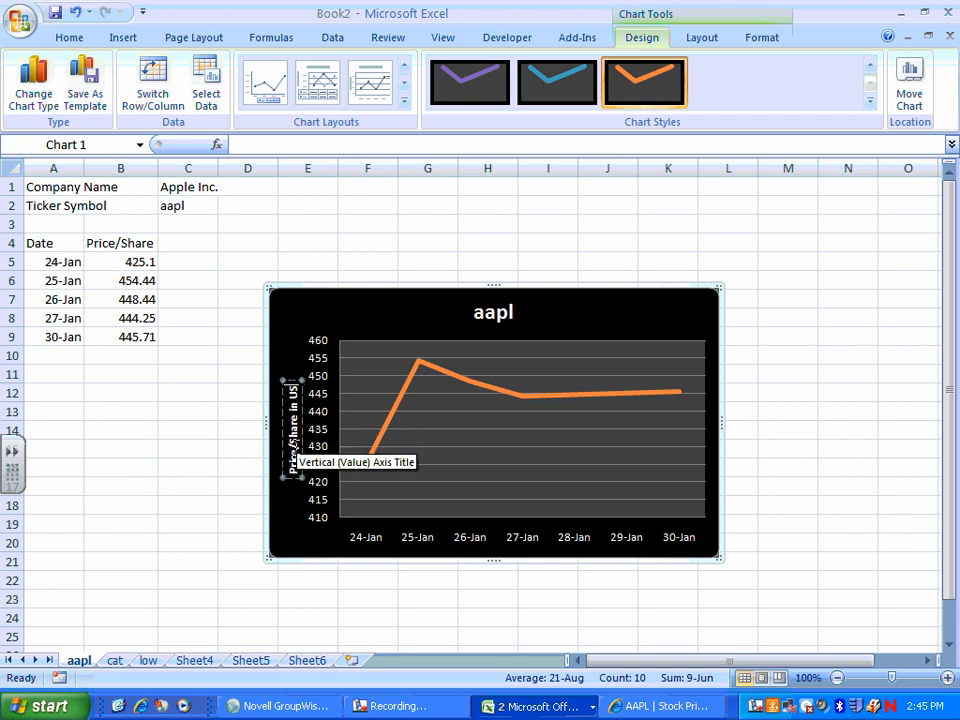
{"action": "left_click", "coordinate": [131, 447]}
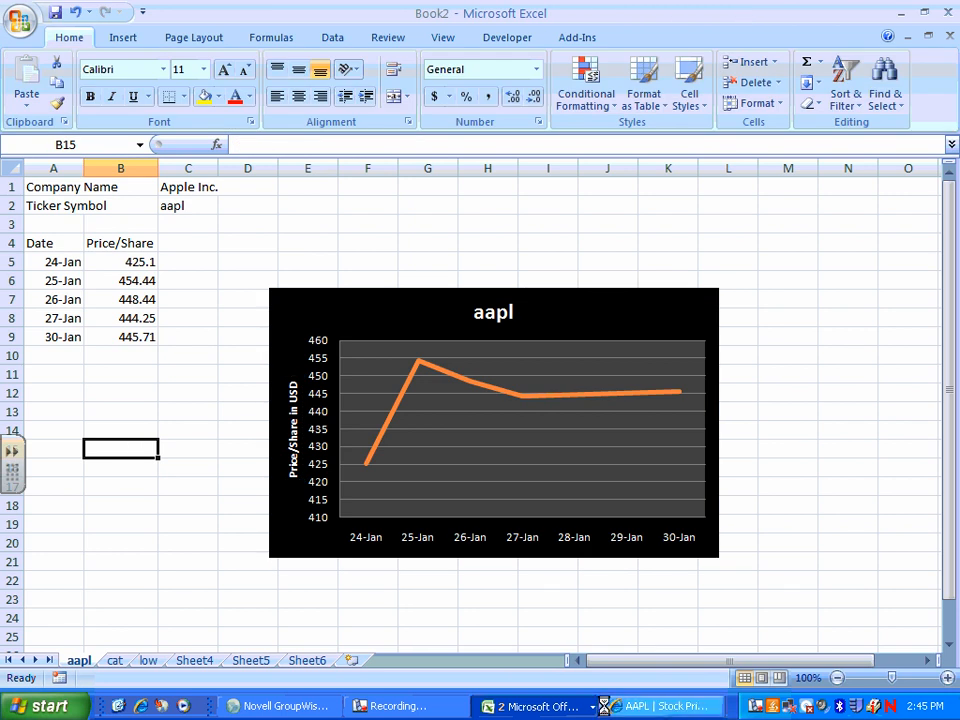
{"action": "left_click", "coordinate": [386, 706]}
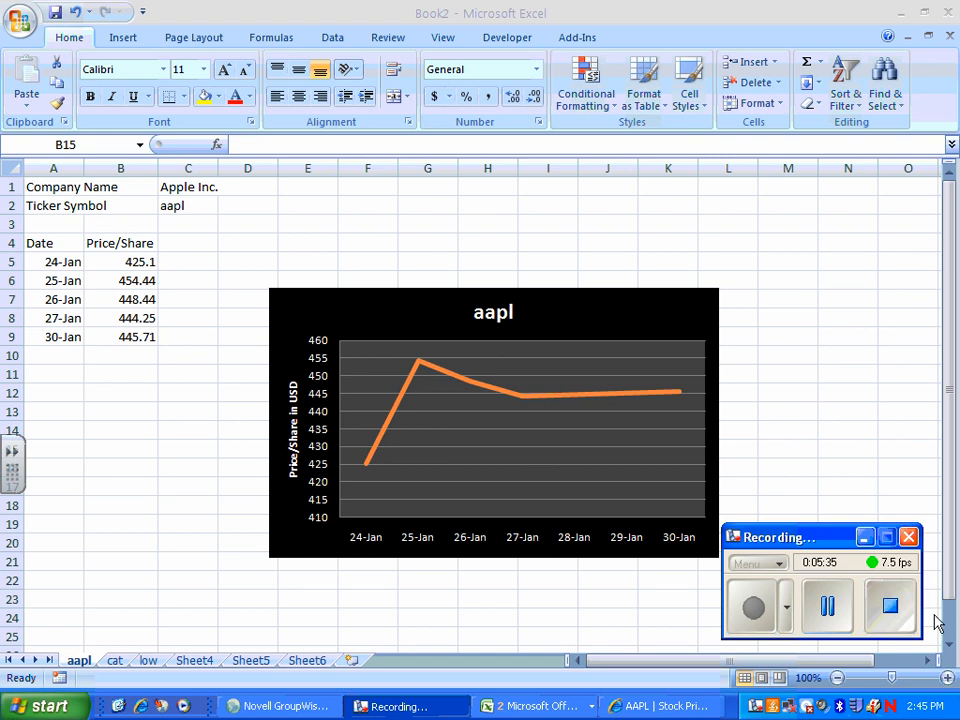